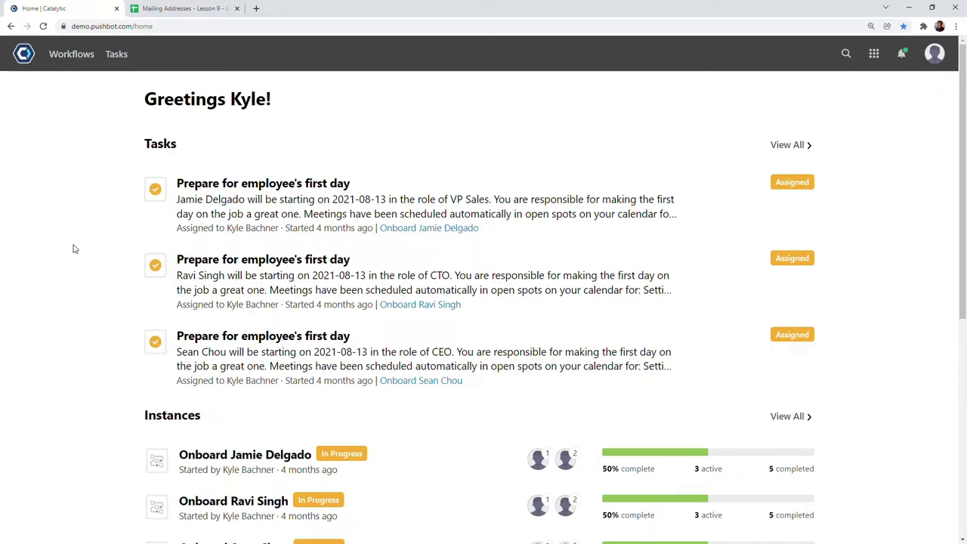
- Switch to the browser tab with the 'Mailing Addresses - Lesson 9' spreadsheet
left_click(175, 10)
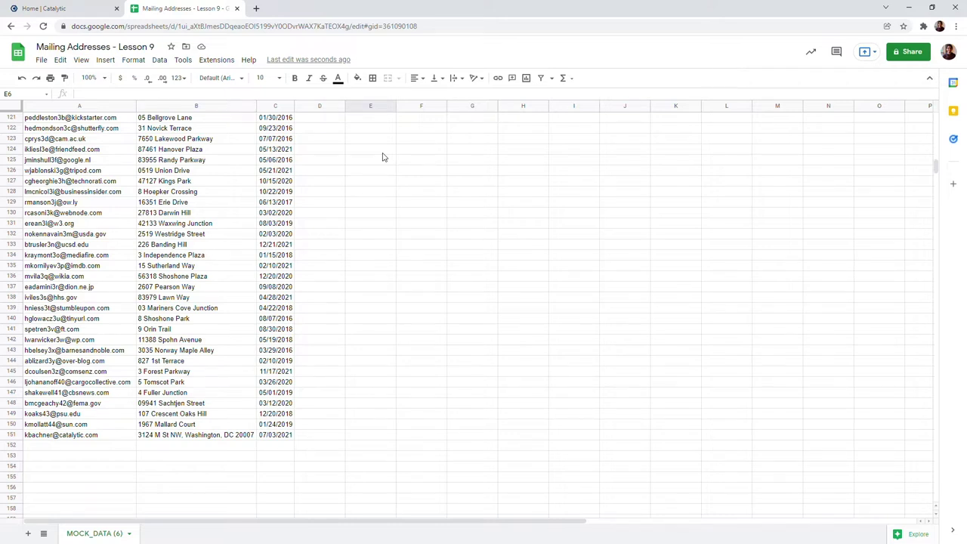
- Return to the Home | Catalytic tab showing the task list
left_click(57, 4)
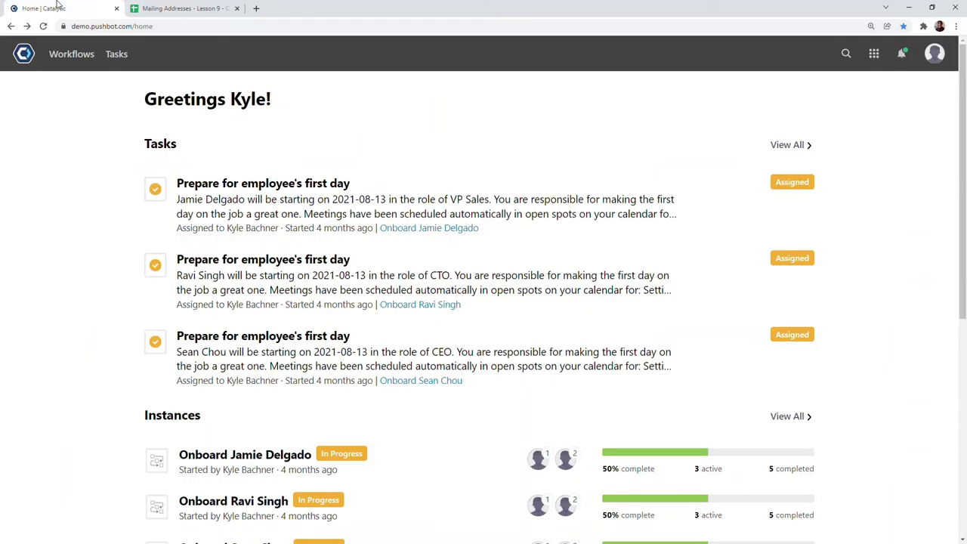
- Create the 'Mailing Addresses - Lesson 9' data table by importing Mailing Addresses - Lesson 9.xlsx
left_click(874, 53)
left_click(846, 111)
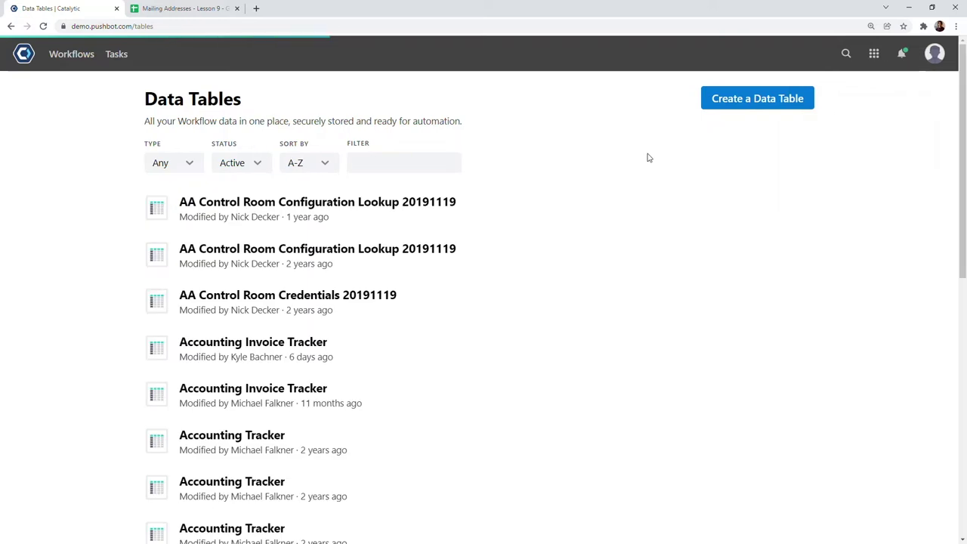
left_click(724, 106)
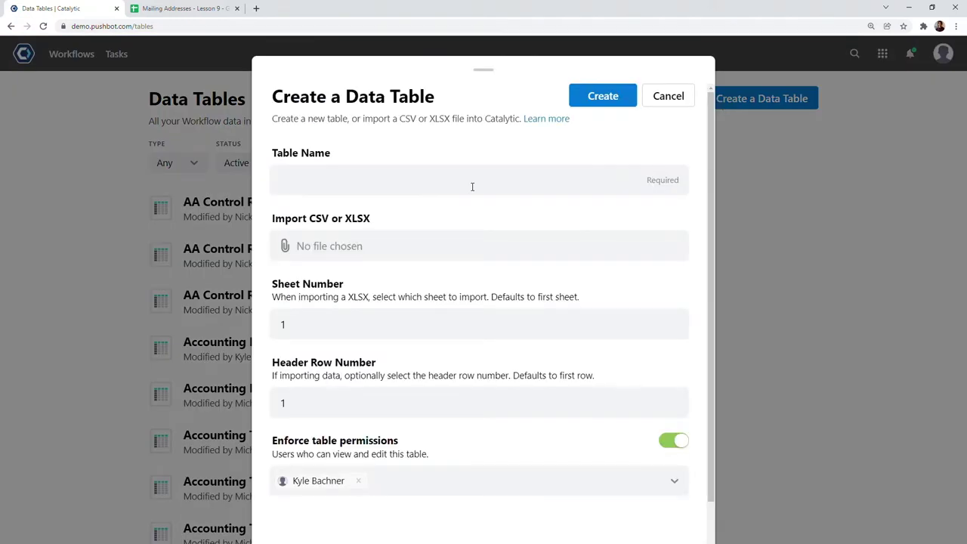
left_click(379, 258)
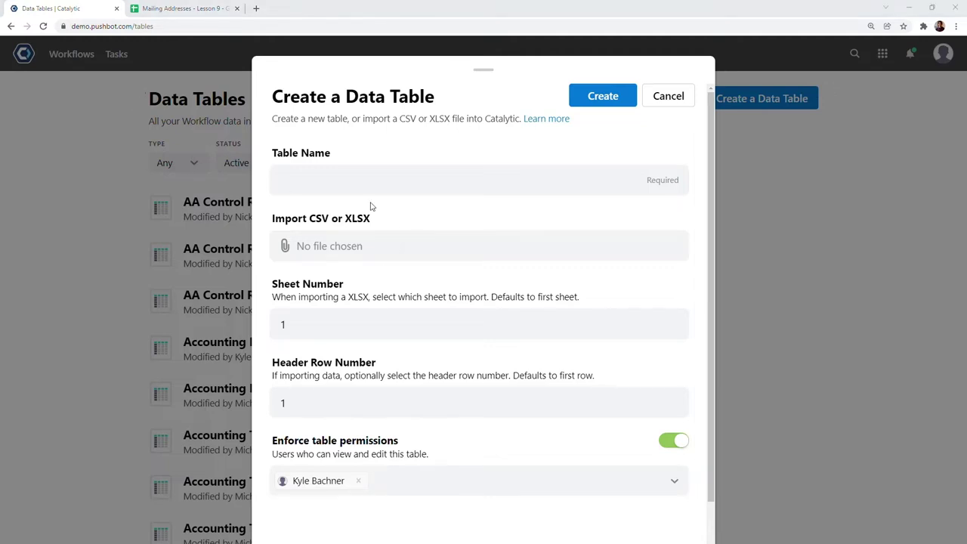
key("Return")
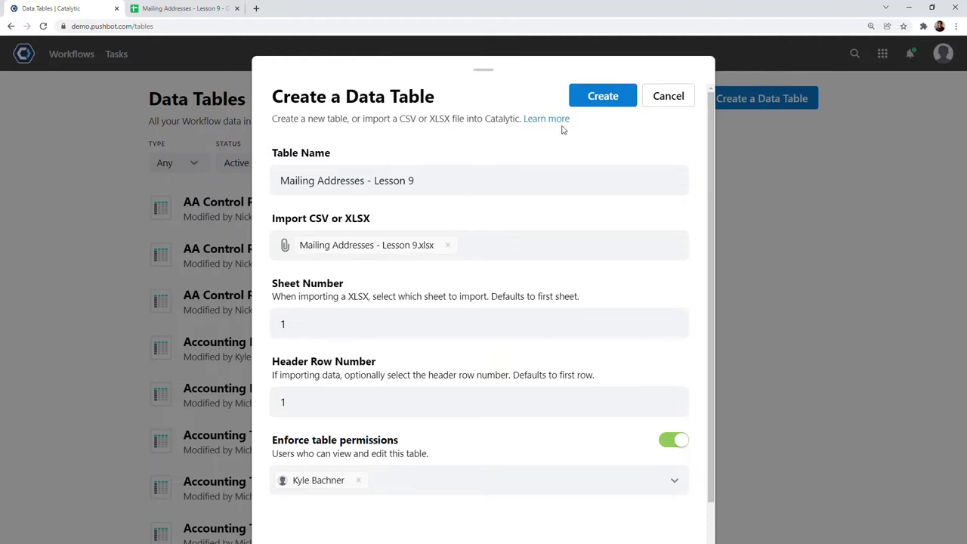
left_click(604, 100)
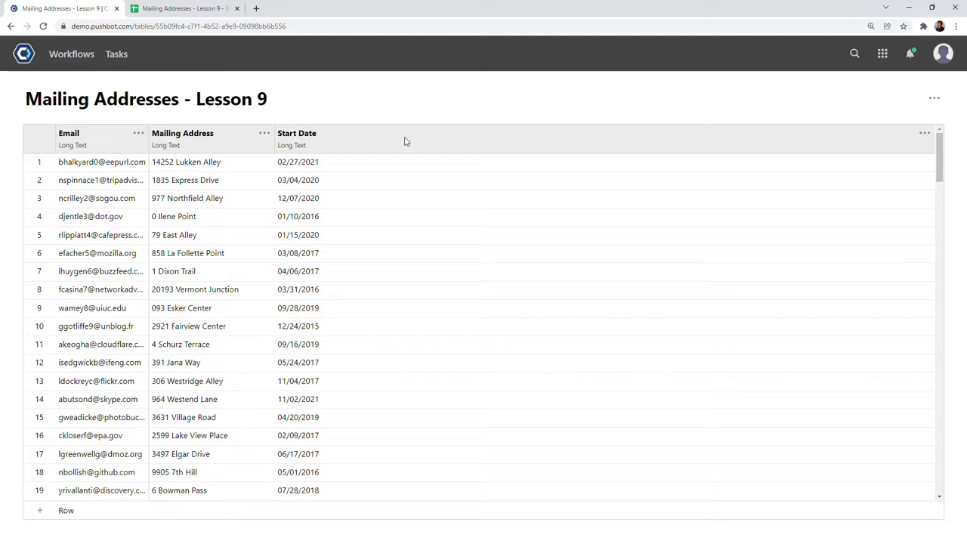
- Change the Start Date column's type to Date and save it
left_click(924, 133)
left_click(900, 150)
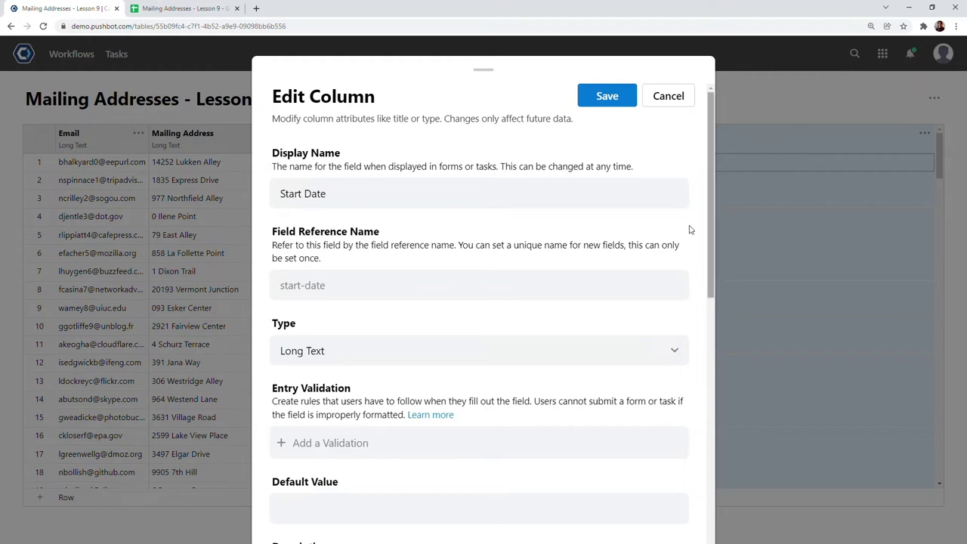
left_click(474, 349)
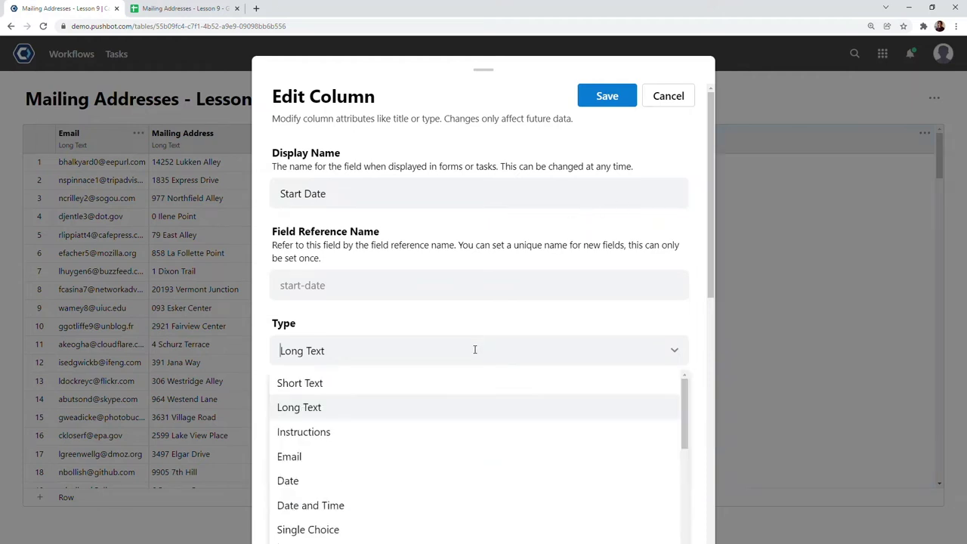
left_click(386, 477)
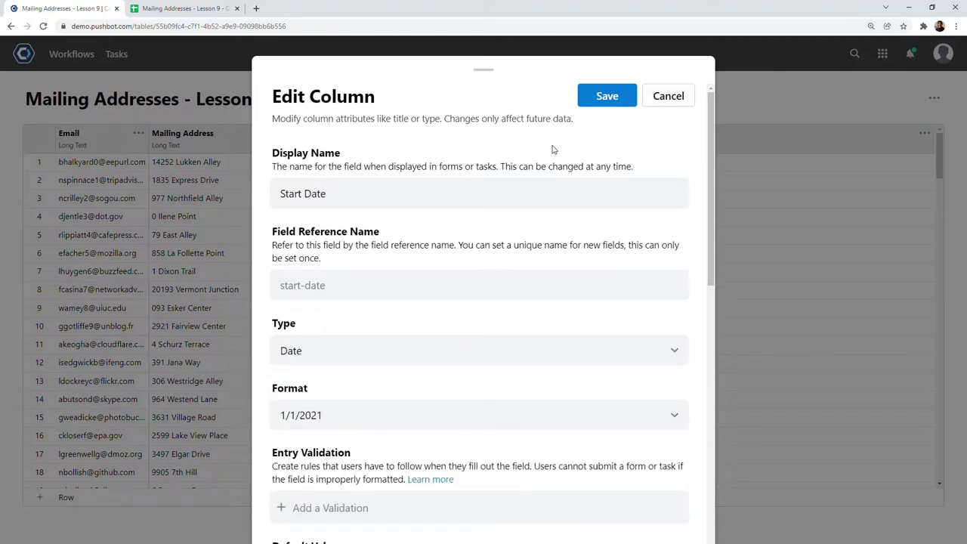
left_click(607, 102)
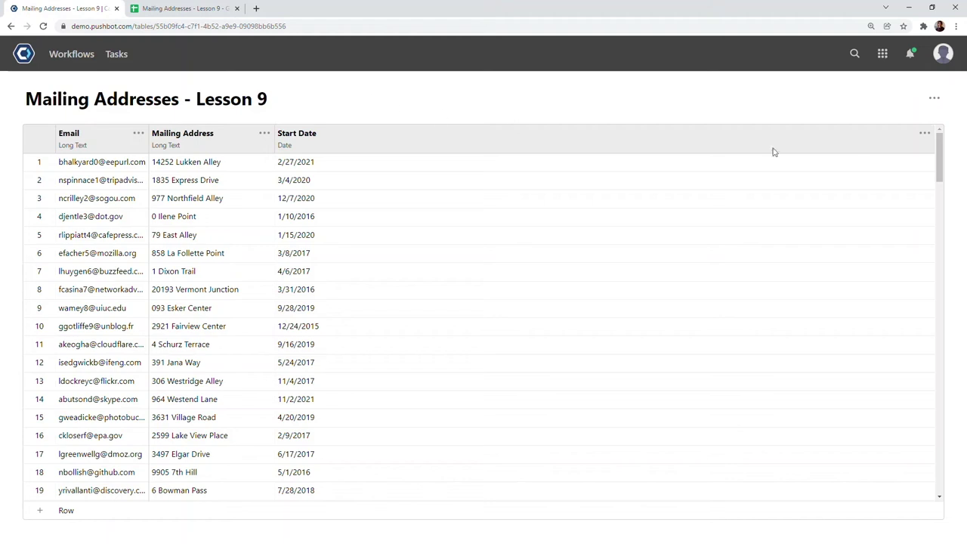
left_click(933, 100)
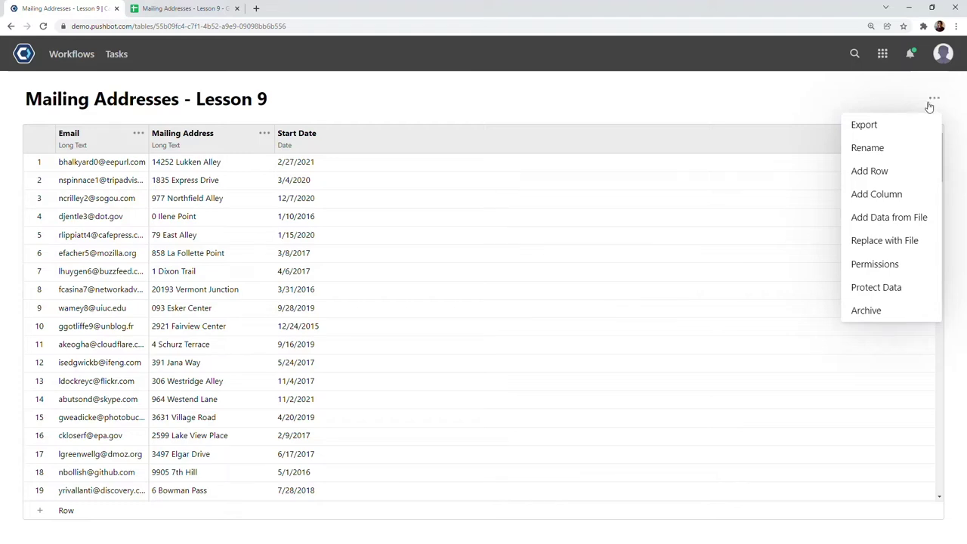
- Add an Integer column named 'Days Employed', then go to the Workflows page
left_click(880, 193)
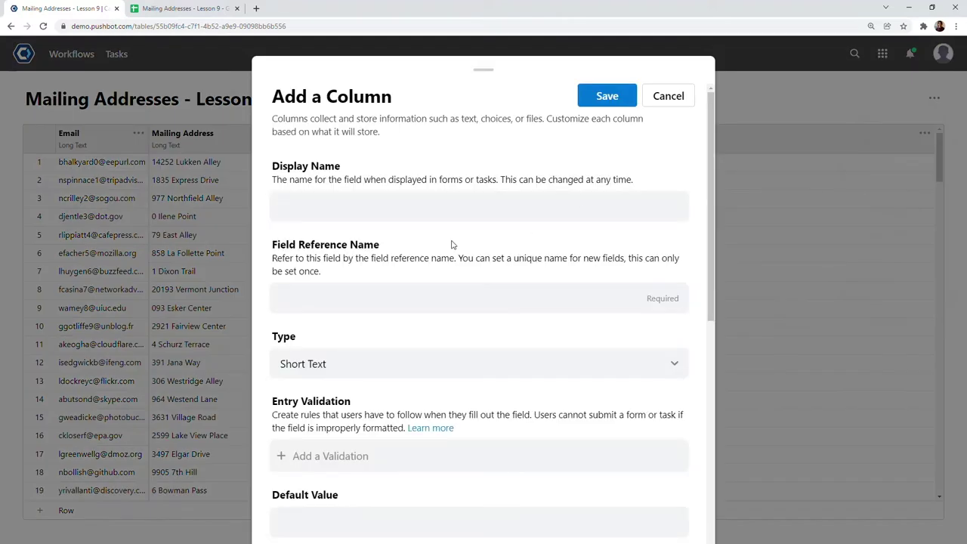
type("Days Employed")
left_click(371, 371)
scroll(412, 421, "down", 2)
scroll(431, 425, "down", 3)
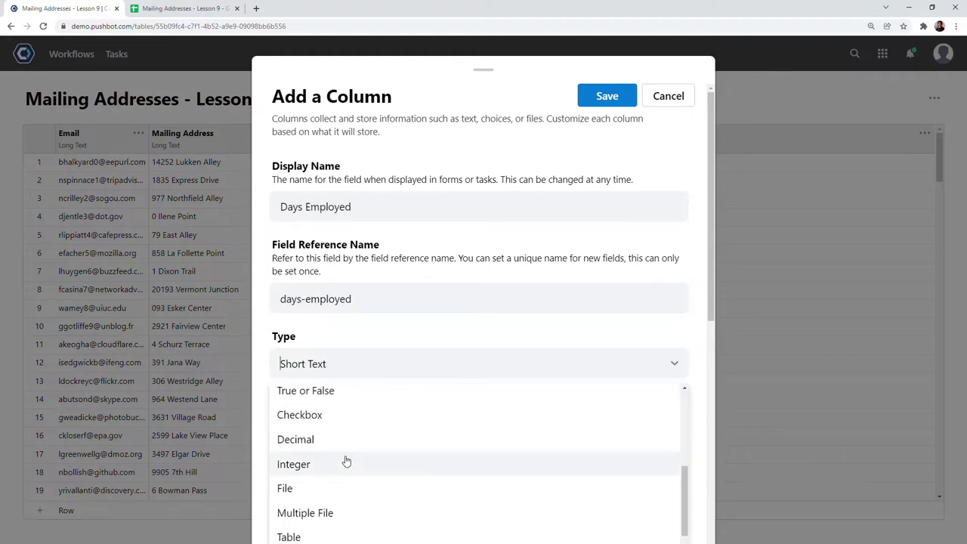
left_click(345, 460)
left_click(604, 106)
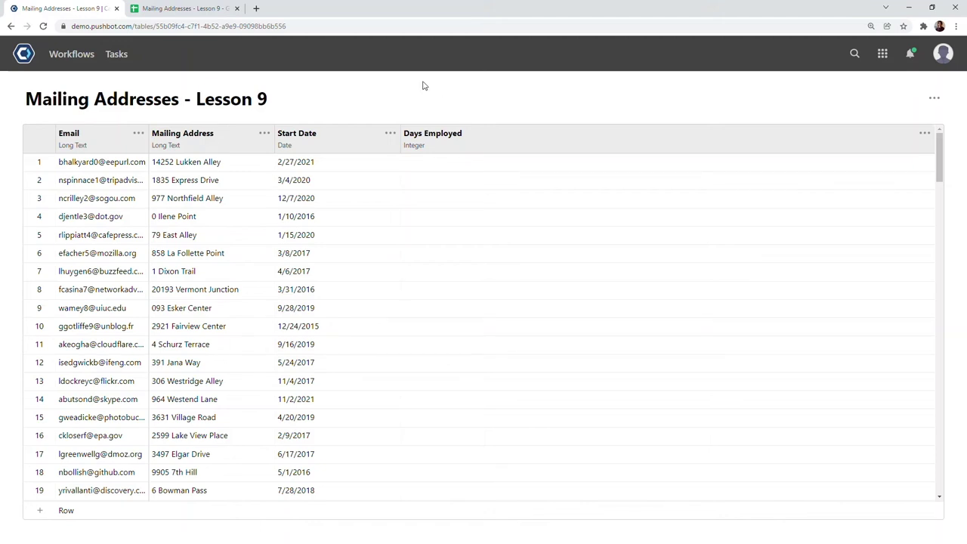
left_click(76, 54)
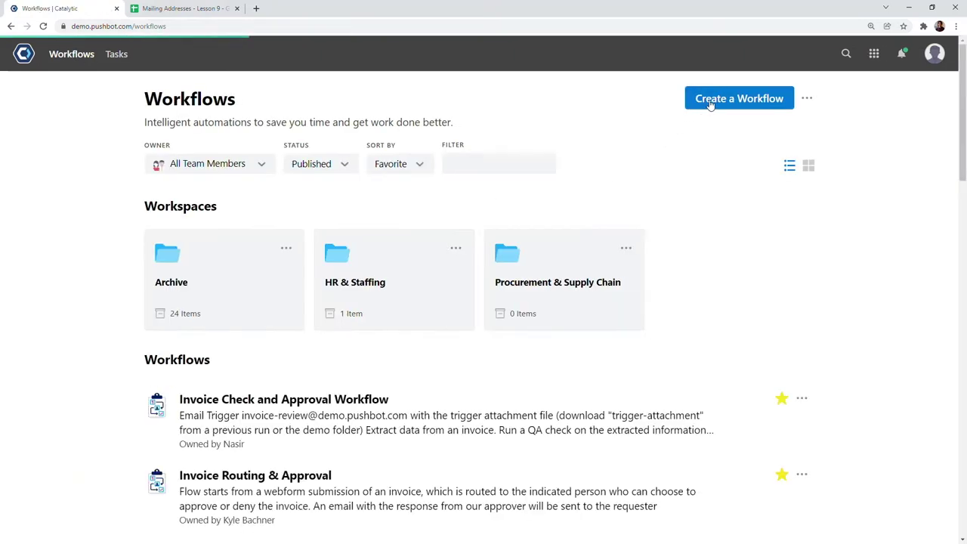
- Create a blank-template workflow named 'Look up data, calculate days employed, and update a row'
left_click(712, 100)
left_click(440, 187)
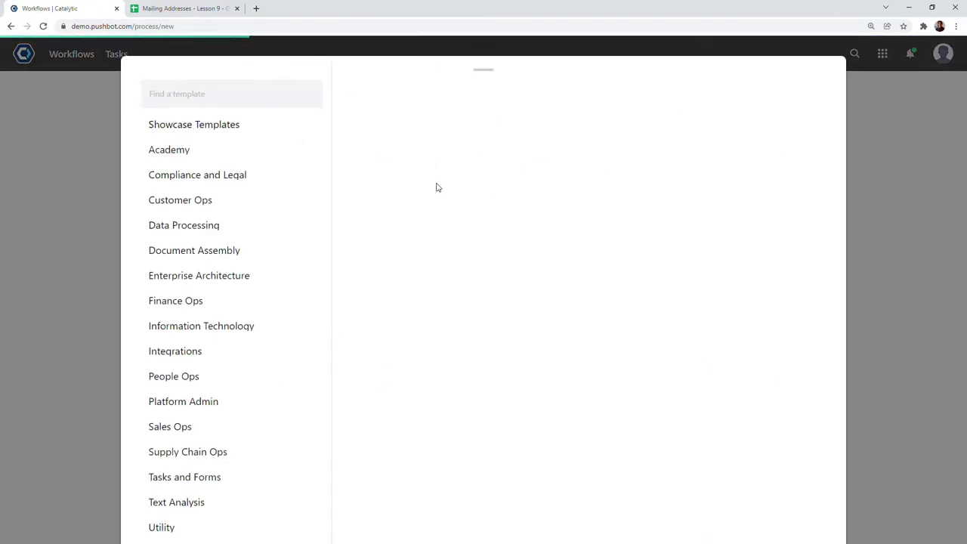
left_click(437, 241)
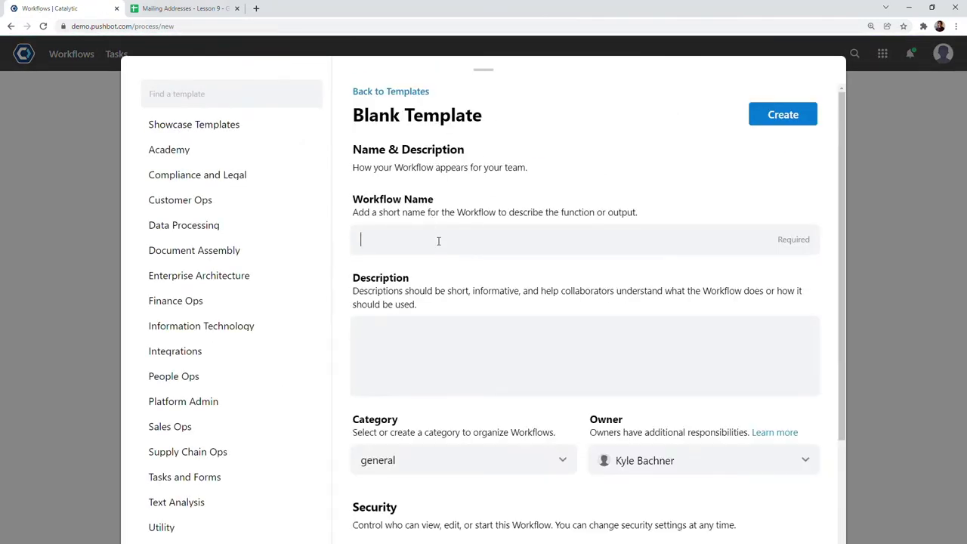
type("Look up data, calculate days employed, and update a row")
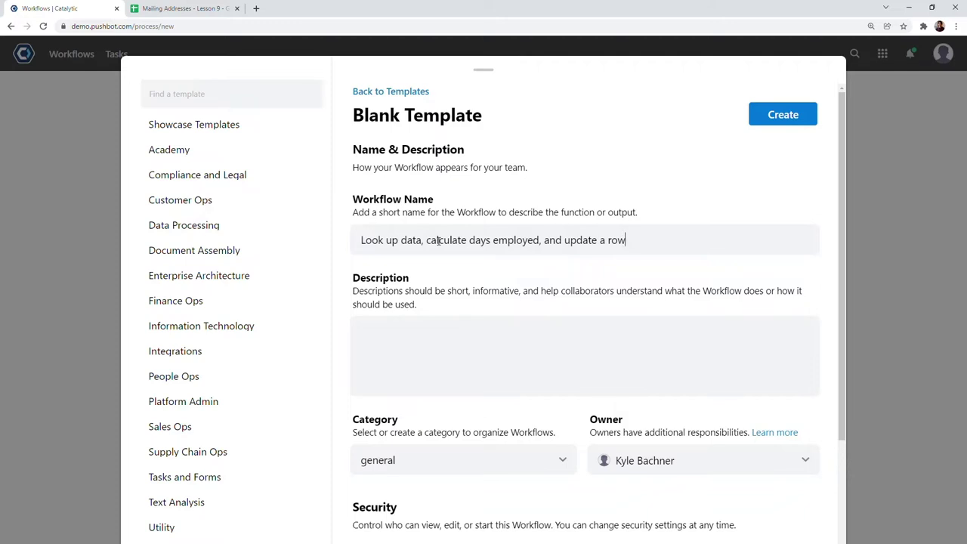
left_click(770, 114)
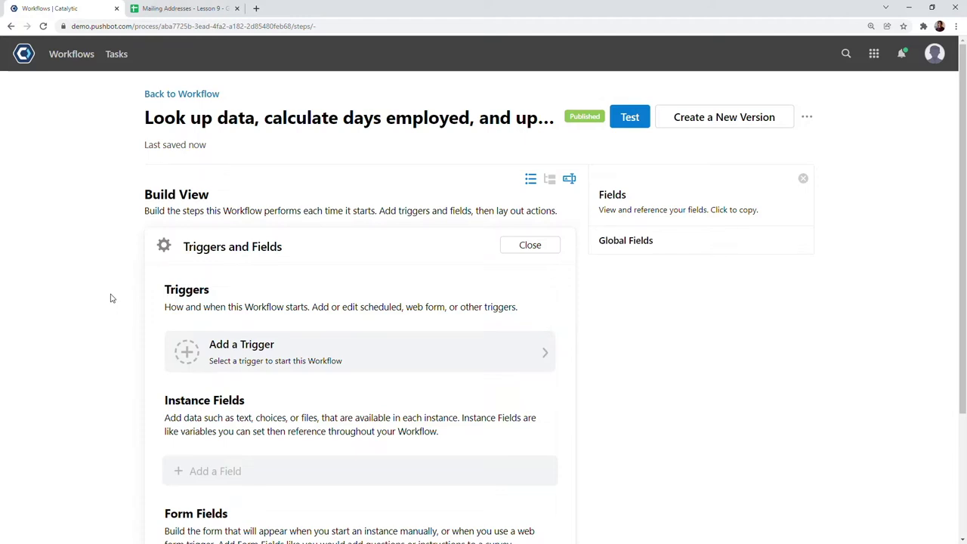
- Add 'Email' and 'Mailing Address' form fields to the workflow
scroll(110, 298, "down", 3)
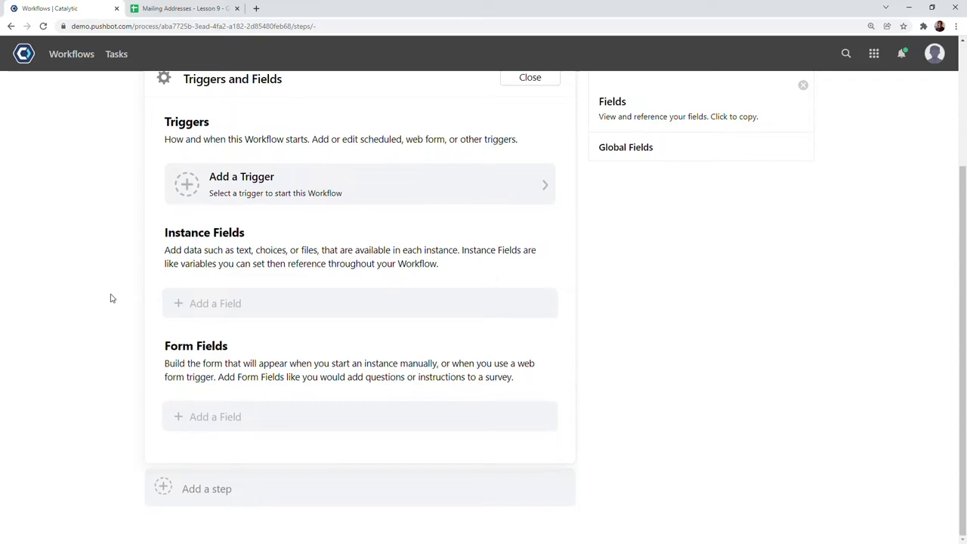
left_click(262, 412)
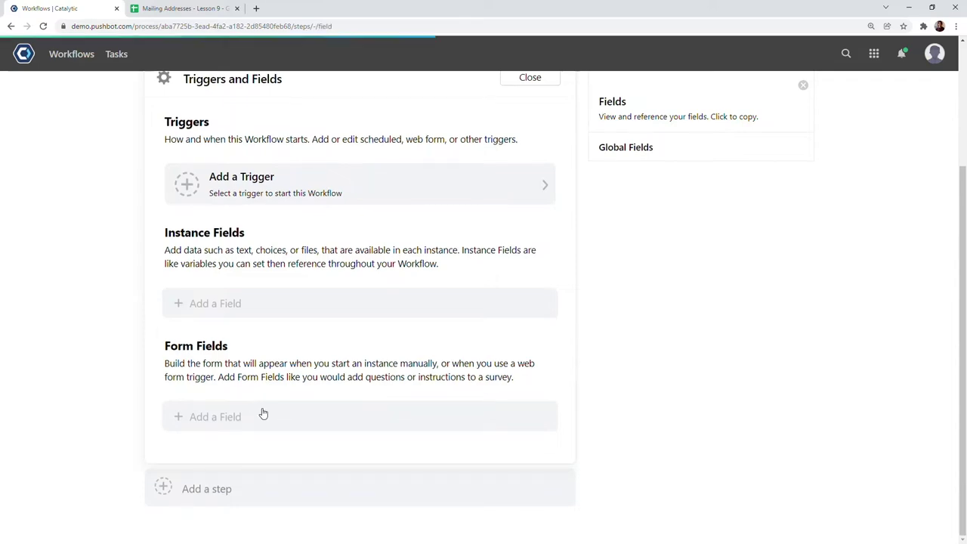
type("Email")
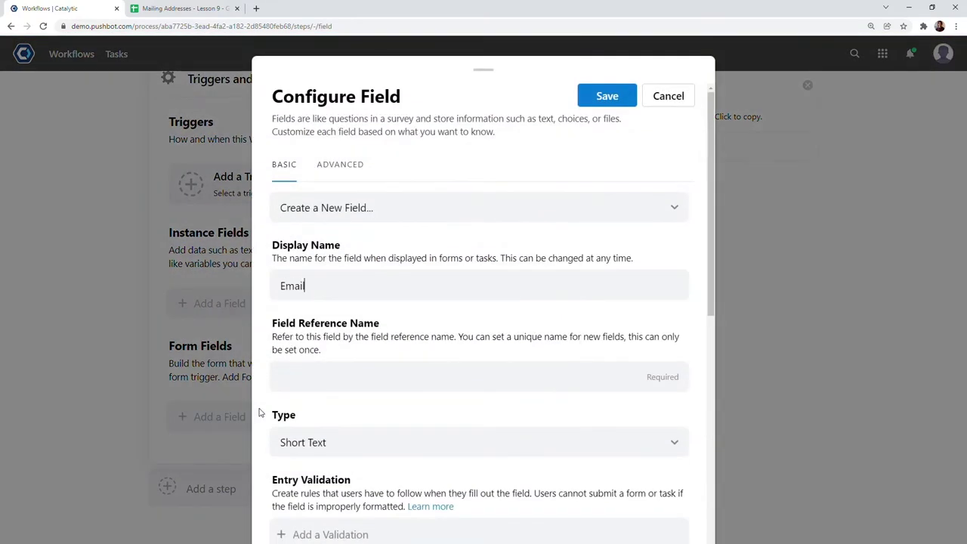
left_click(597, 96)
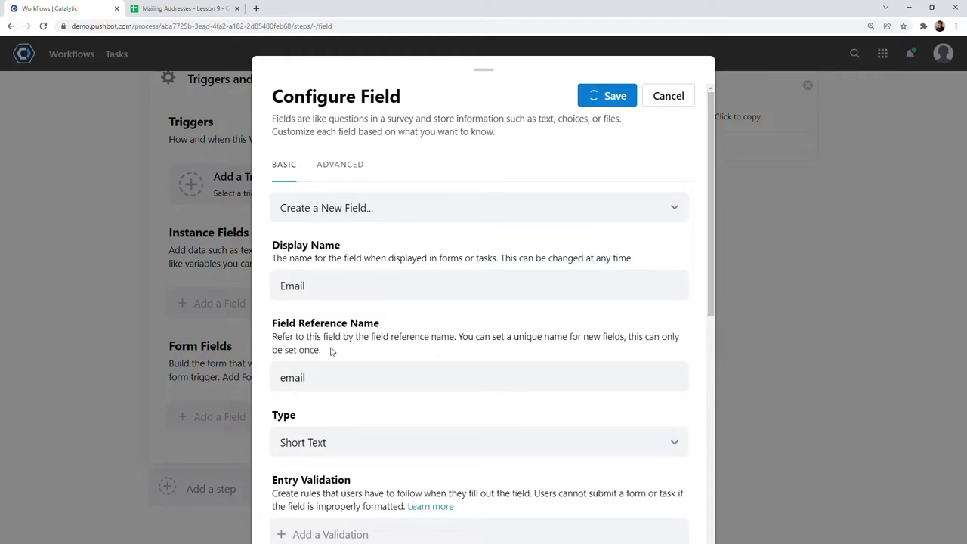
left_click(271, 448)
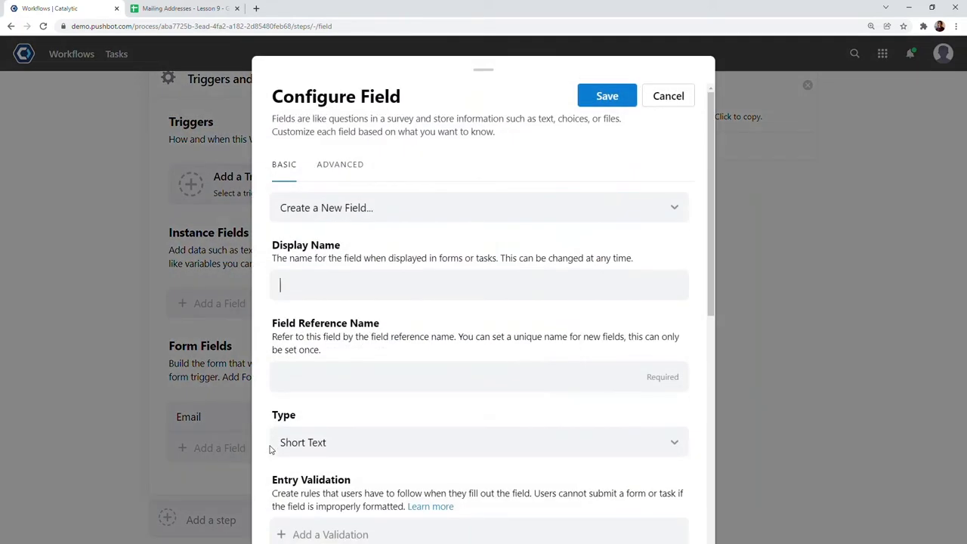
type("Mailing Address")
left_click(603, 102)
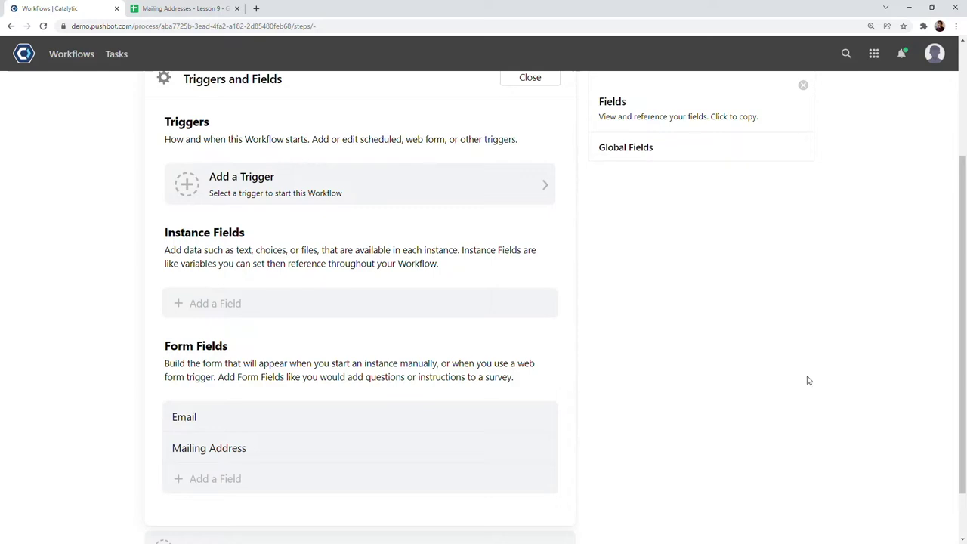
scroll(802, 385, "down", 1)
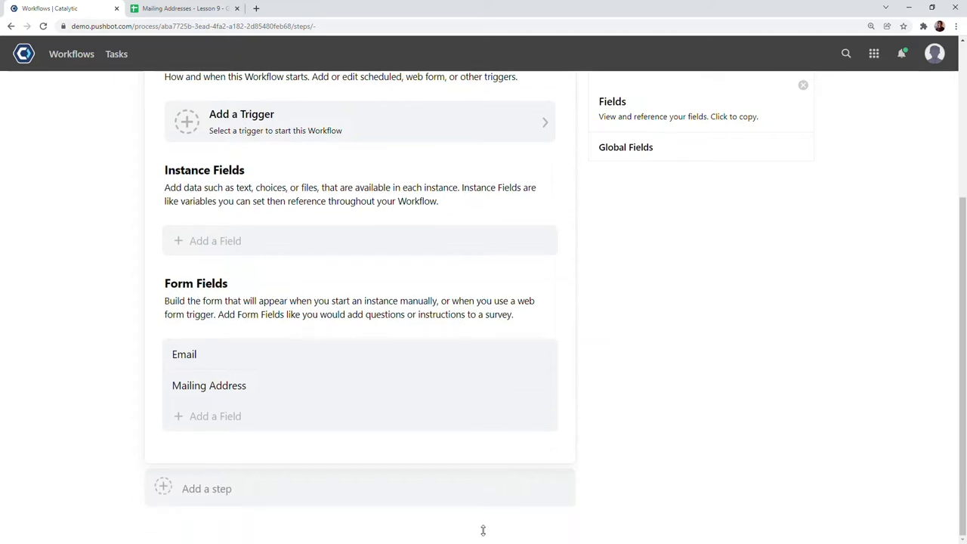
left_click(337, 493)
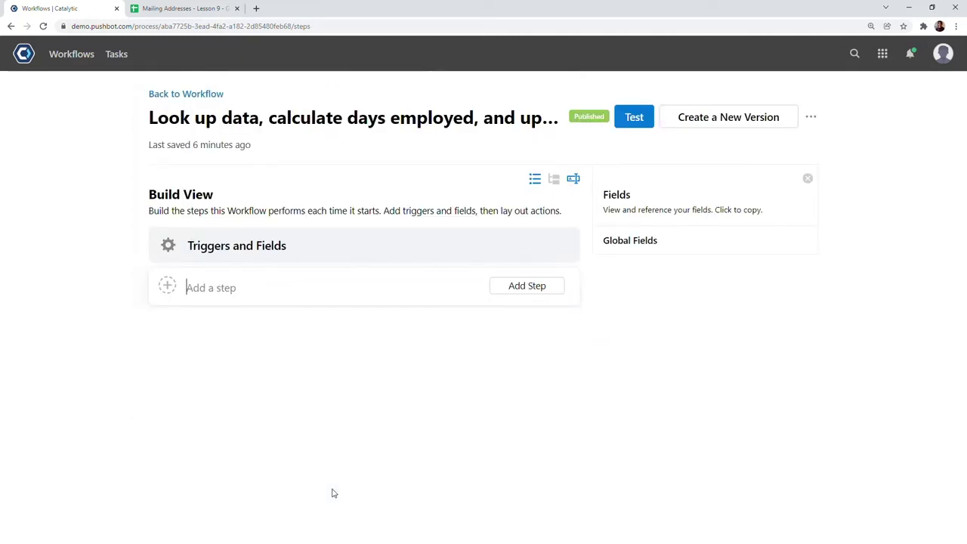
- Add a 'Look up data in table' step searching the Email column of Mailing Addresses - Lesson 9
type("Look up data in table")
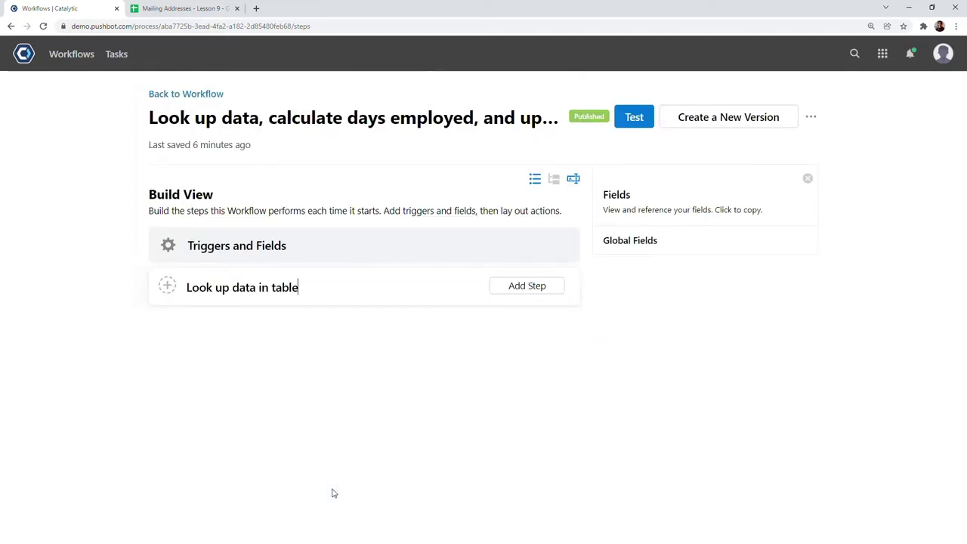
key("Return")
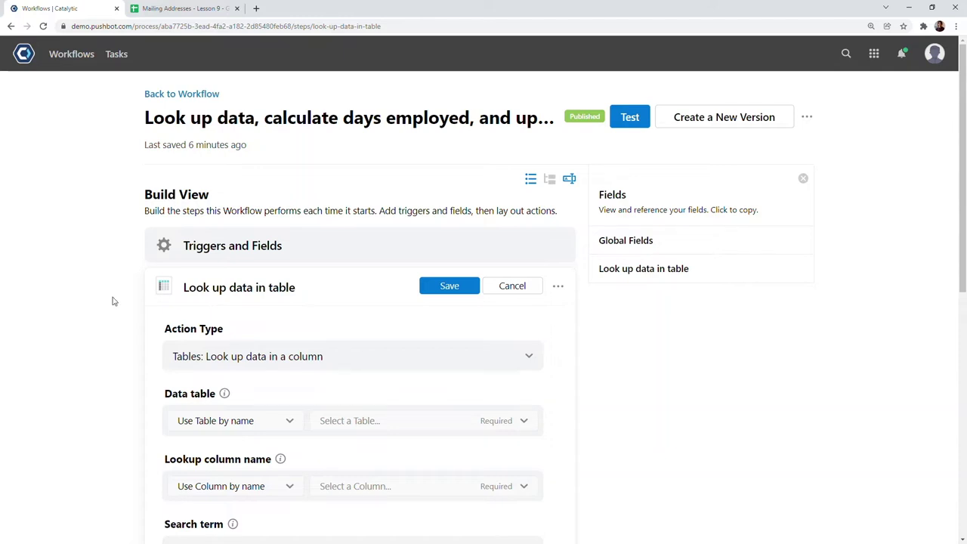
scroll(114, 302, "down", 2)
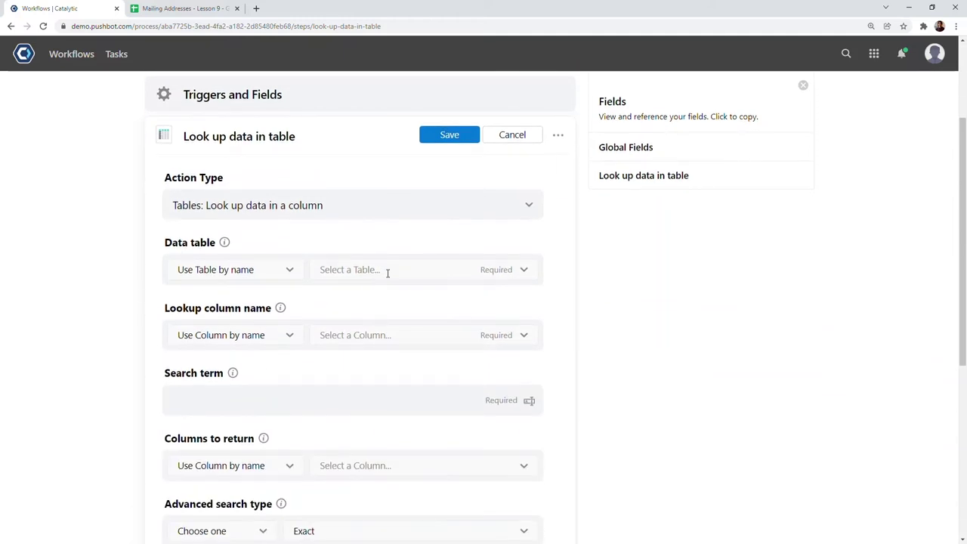
left_click(388, 272)
type("mailing")
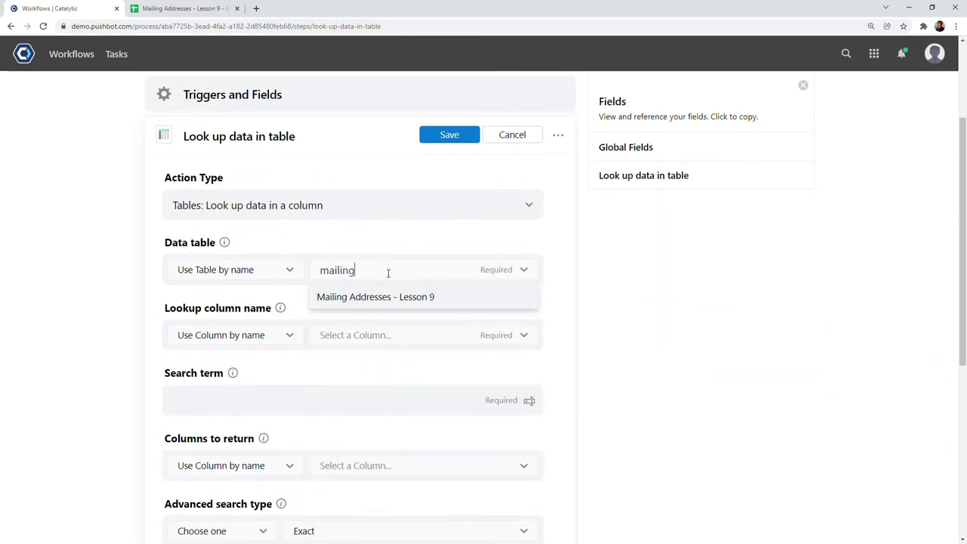
left_click(403, 299)
left_click(389, 335)
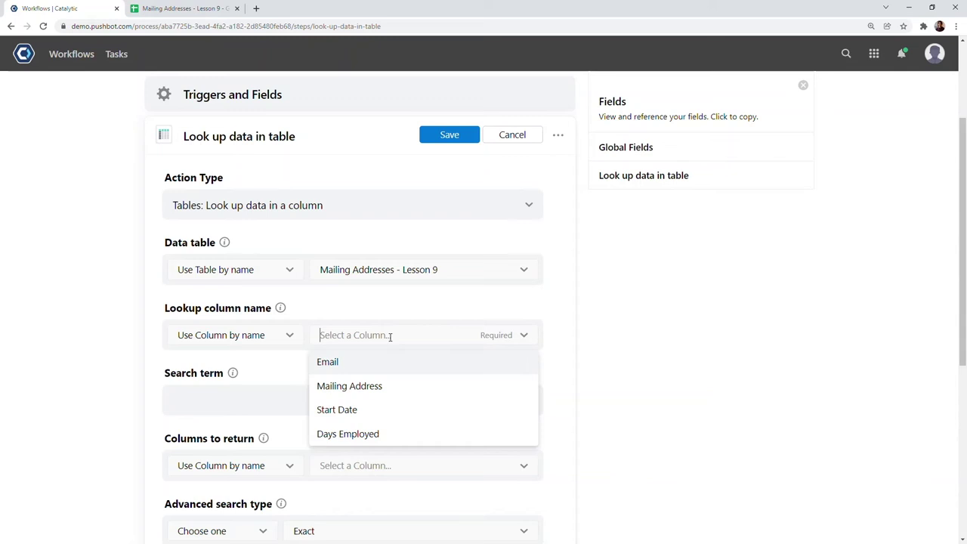
left_click(357, 362)
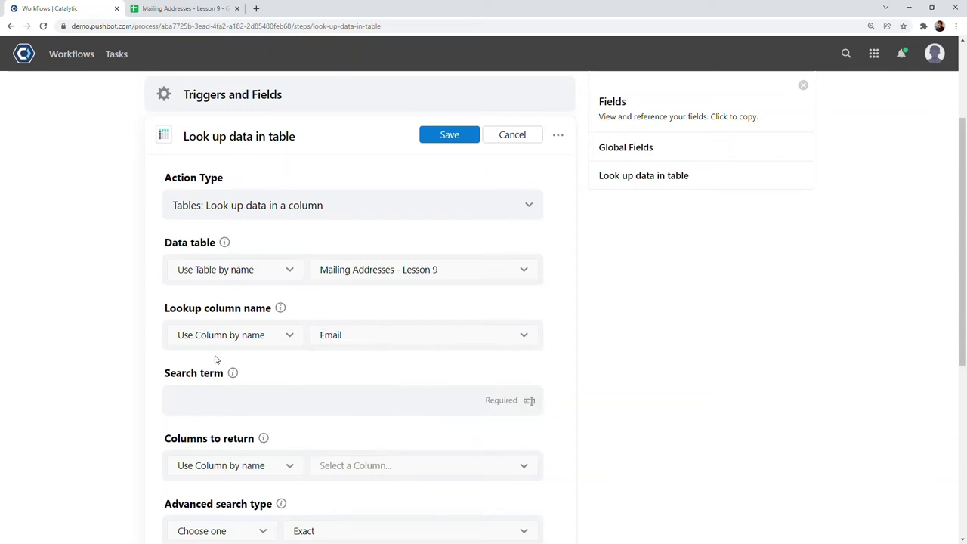
- Use the Email form field reference as the lookup's search term
scroll(264, 361, "down", 1)
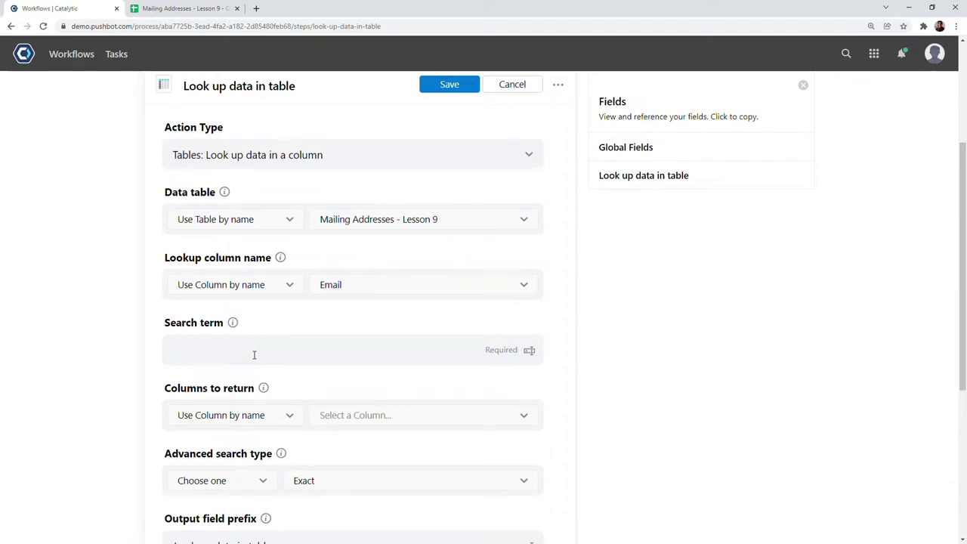
left_click(254, 352)
left_click(620, 151)
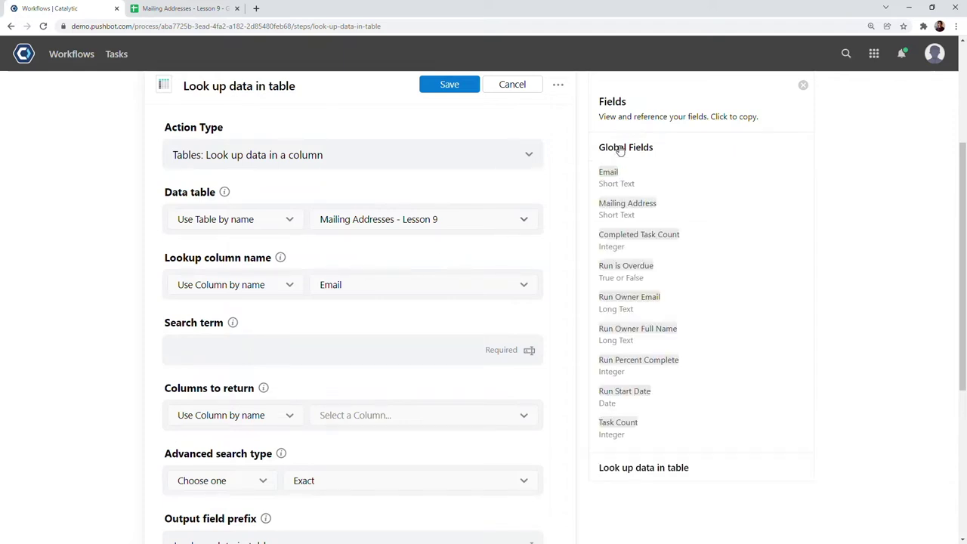
left_click(621, 180)
left_click(290, 351)
key("ctrl+v")
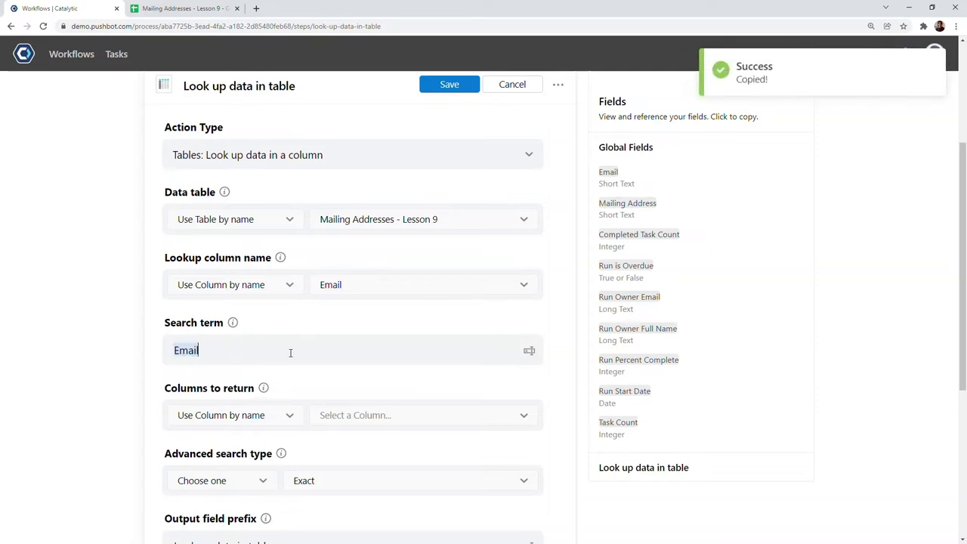
- Set the lookup to return the Start Date column
scroll(290, 357, "down", 1)
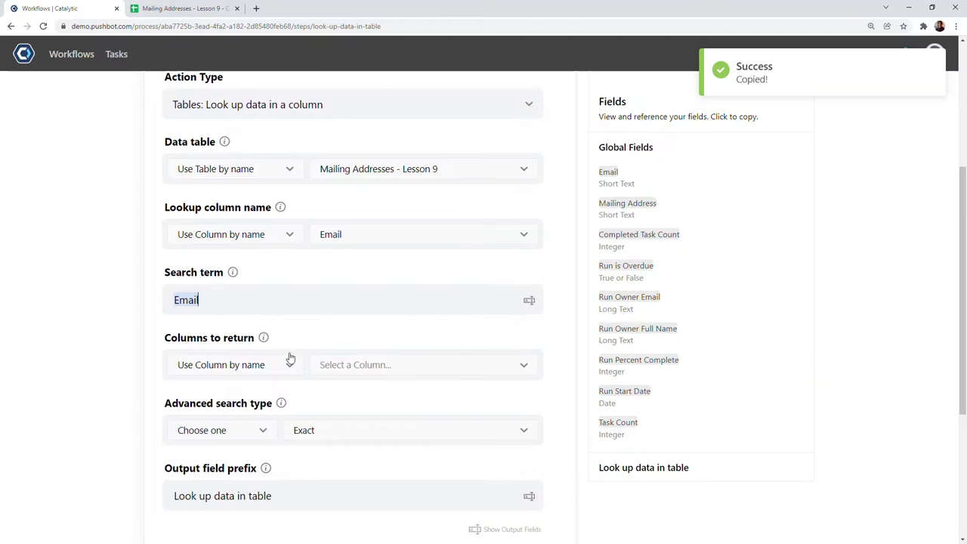
left_click(329, 363)
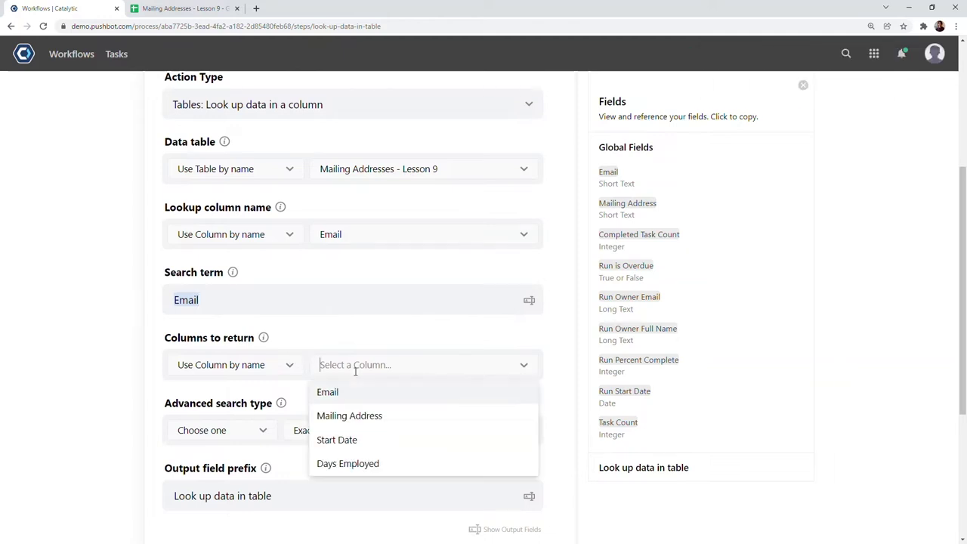
left_click(355, 440)
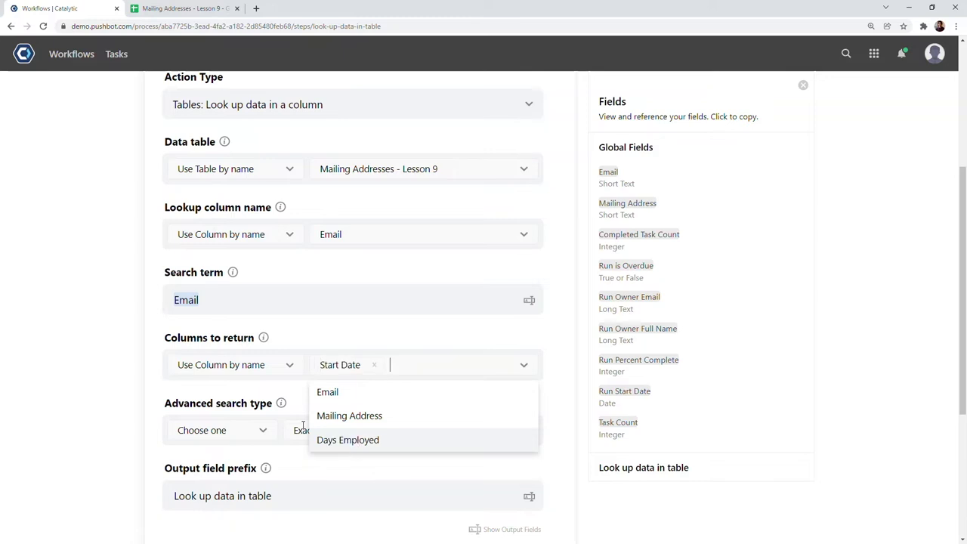
left_click(256, 391)
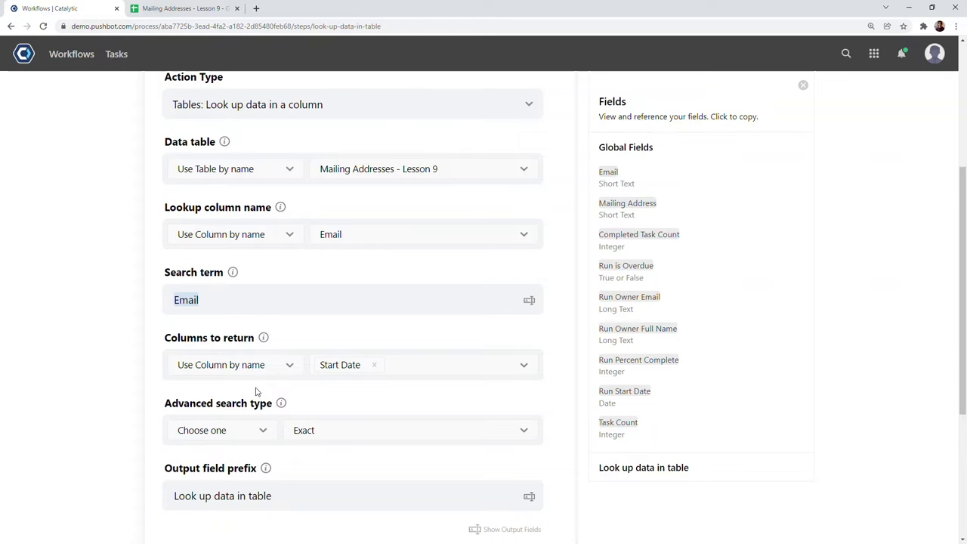
scroll(255, 391, "down", 1)
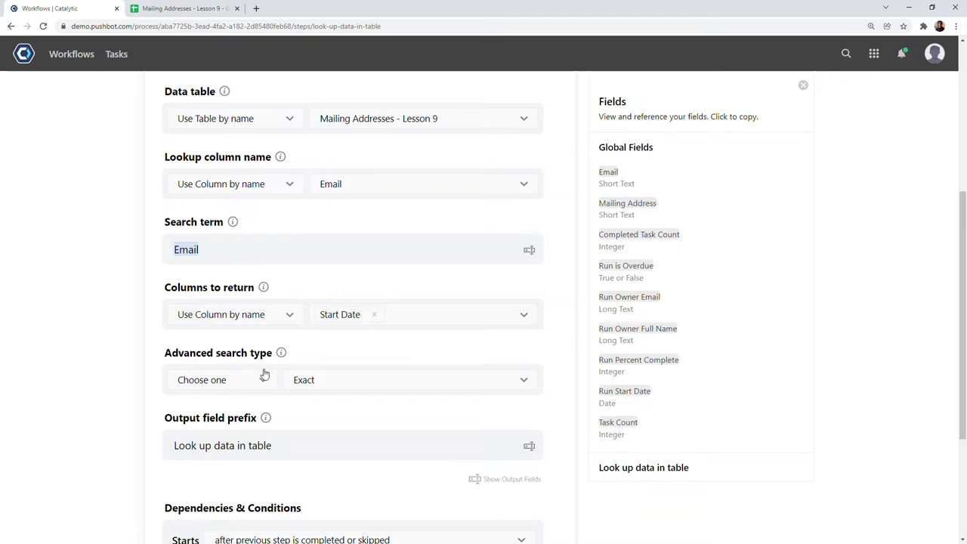
scroll(290, 374, "down", 1)
scroll(292, 373, "down", 2)
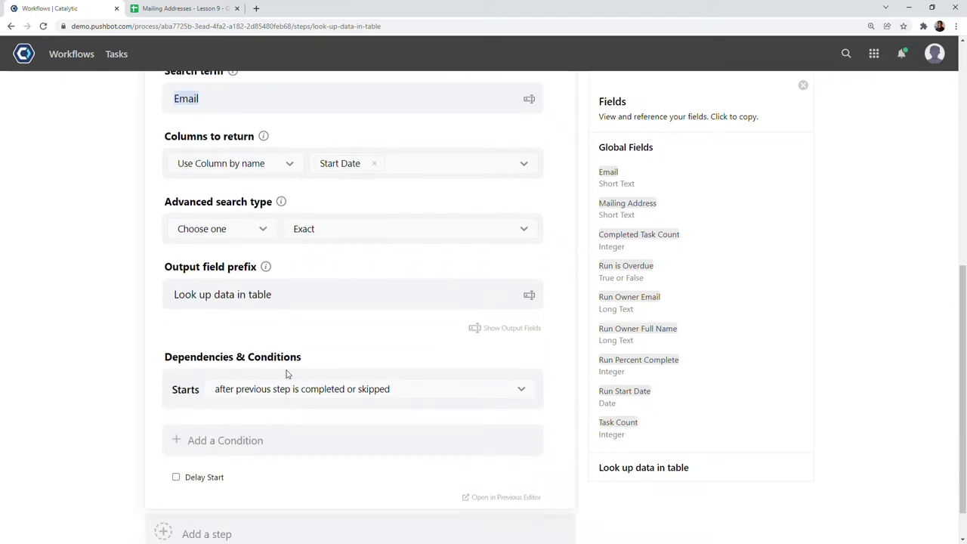
scroll(286, 373, "up", 5)
scroll(288, 374, "up", 4)
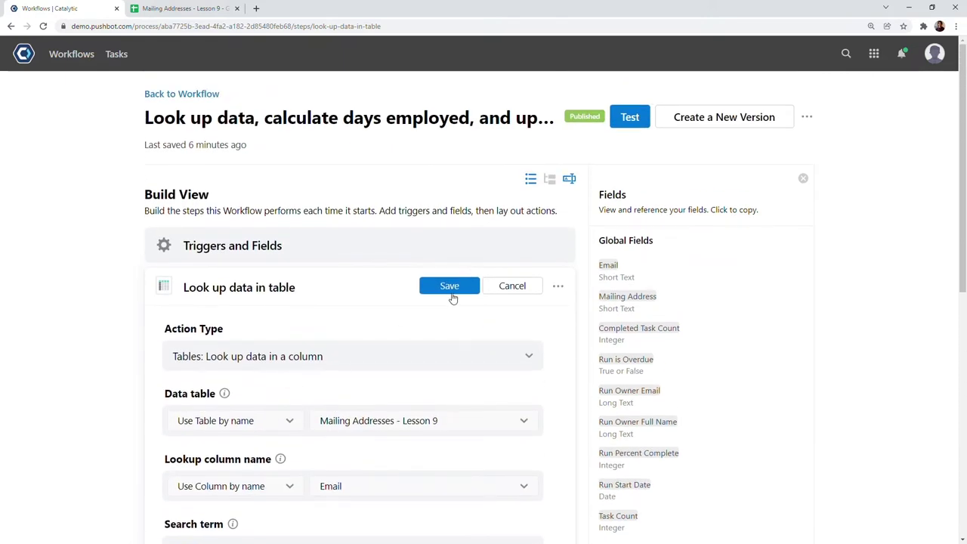
- Save the lookup step and expand its outputs: Number of matching rows and Start Date
left_click(450, 287)
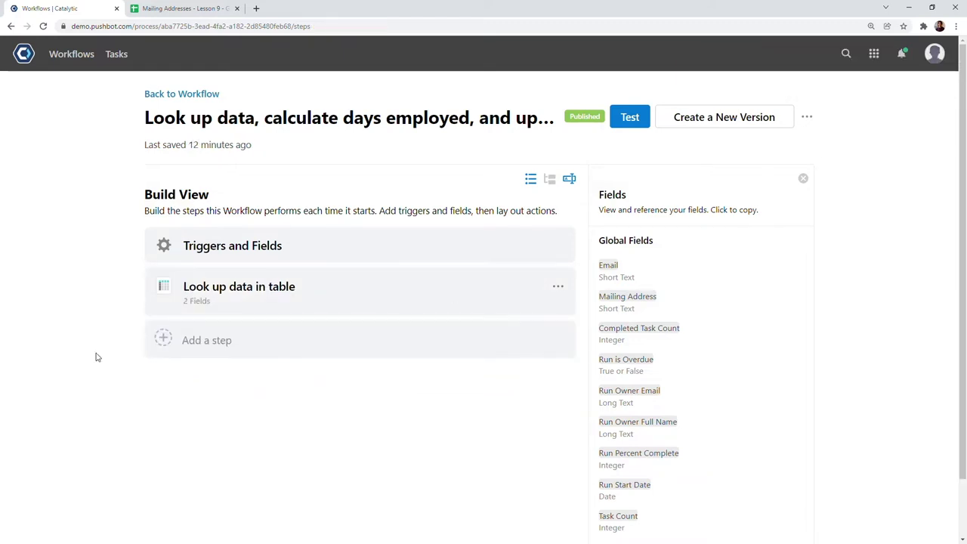
left_click(628, 240)
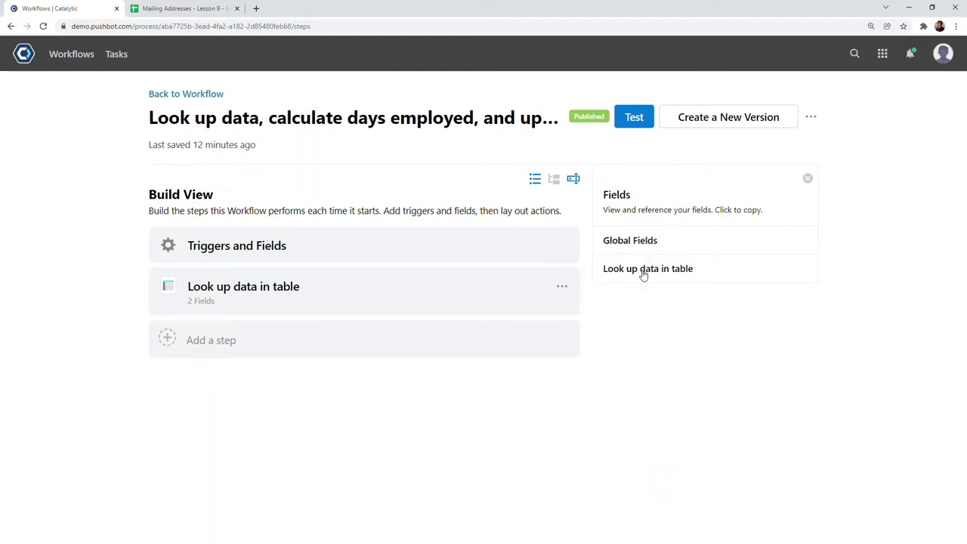
left_click(643, 270)
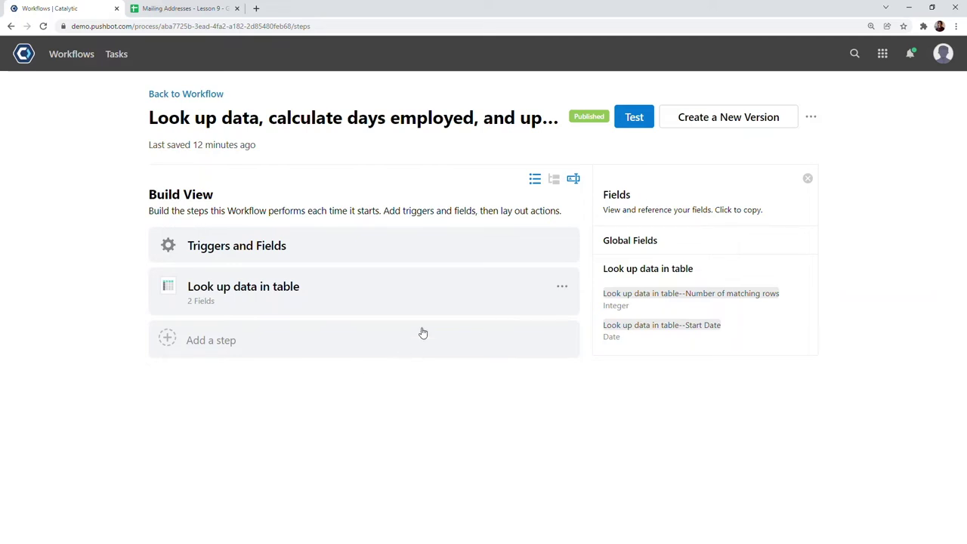
left_click(562, 288)
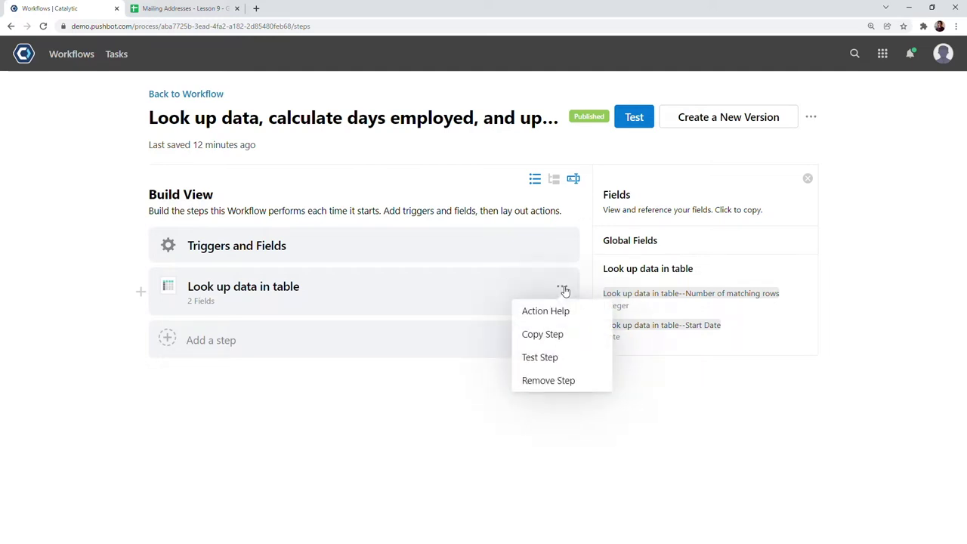
- Test the lookup step with an employee's email, getting 1 matching row and Start Date 7/3/2021
left_click(550, 356)
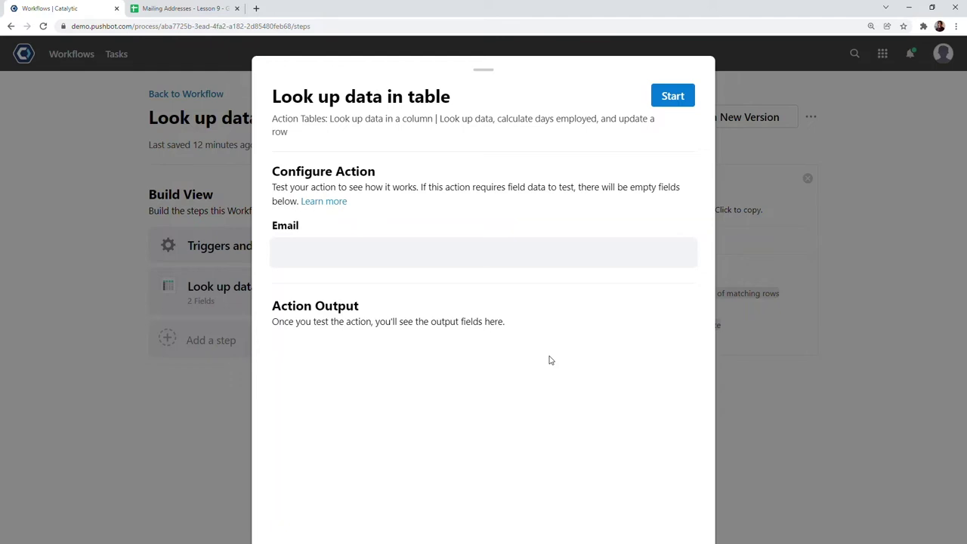
left_click(361, 259)
key("ctrl+v")
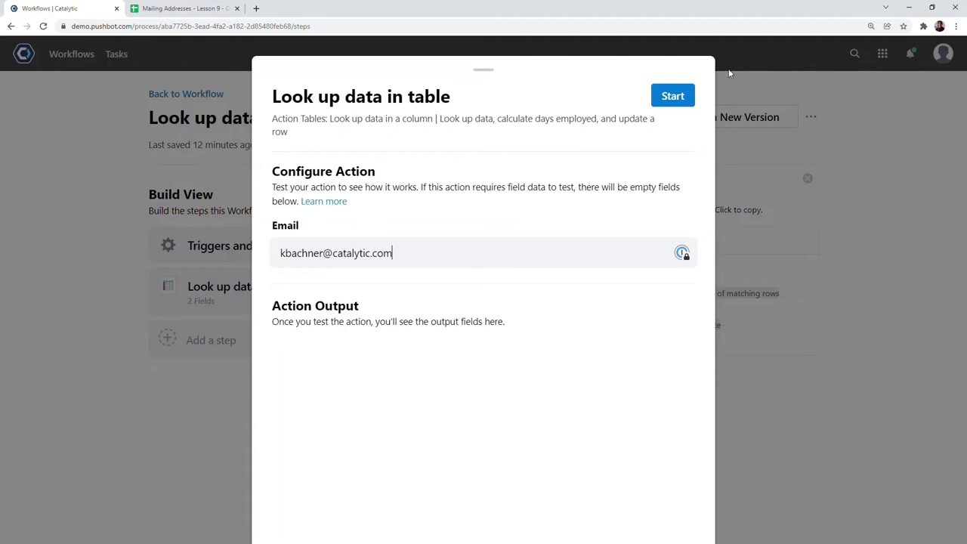
left_click(672, 96)
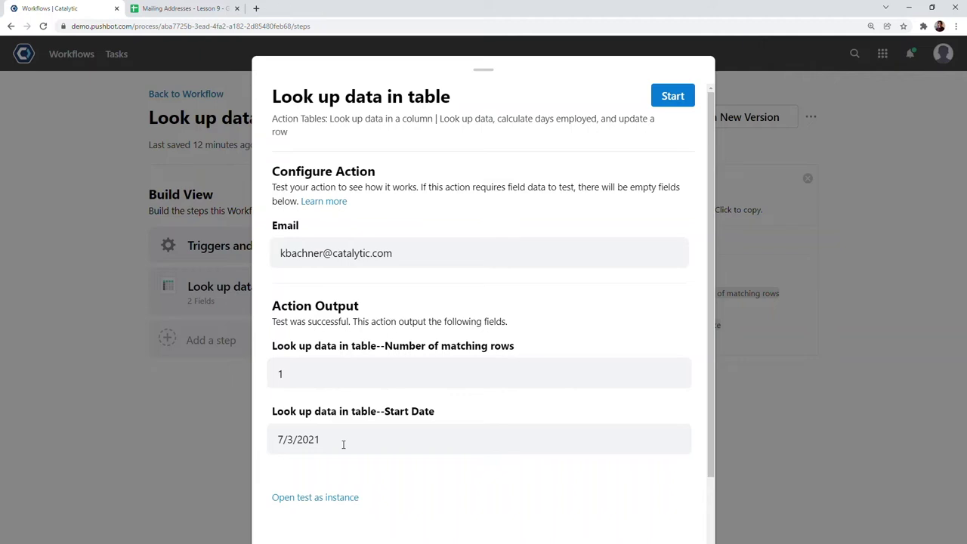
left_click(484, 70)
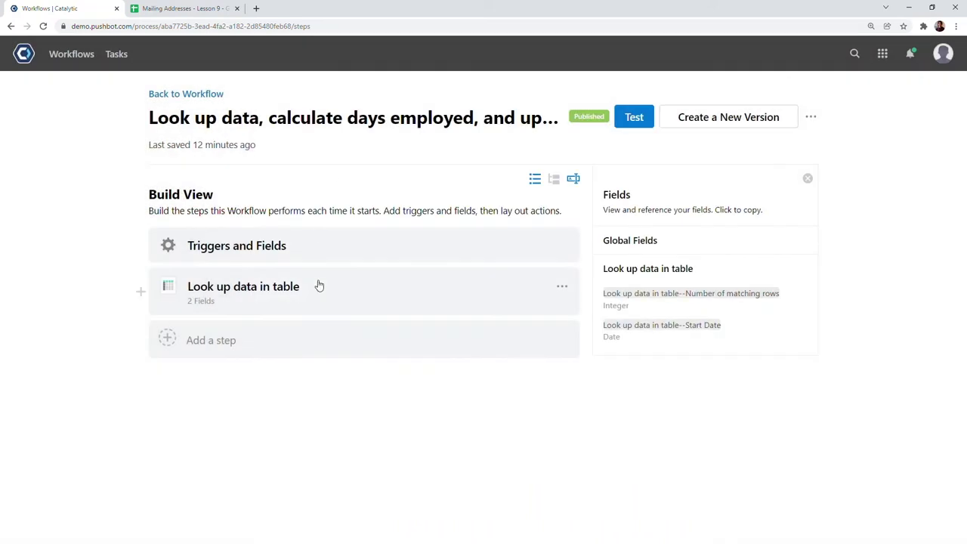
- Add a 'Calculate difference between dates' step with the looked-up Start Date as its start
type("Ca")
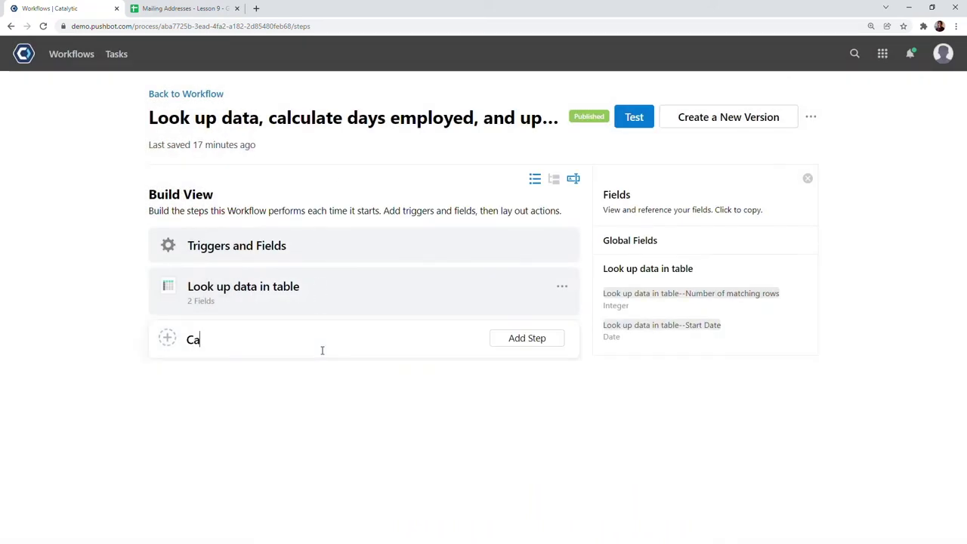
type("lculate difference between dates")
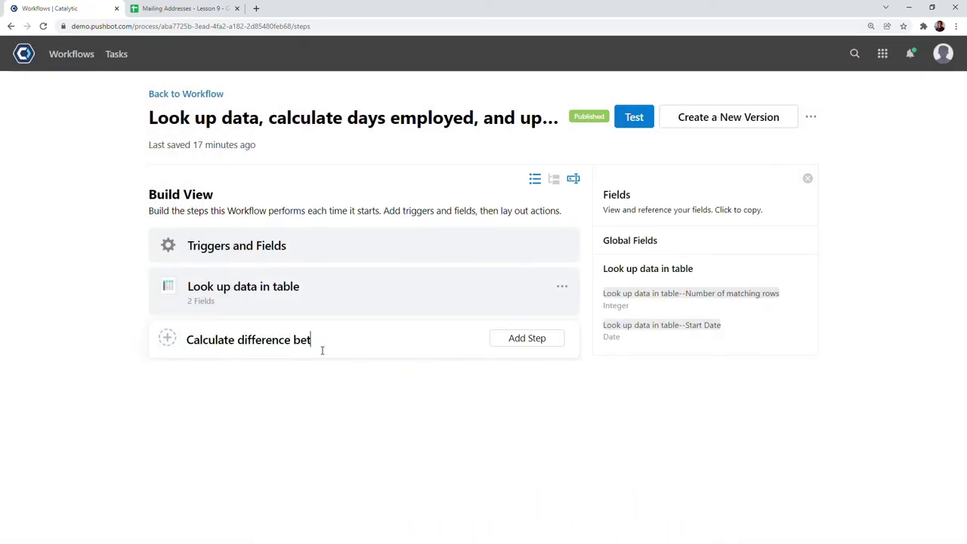
key("Return")
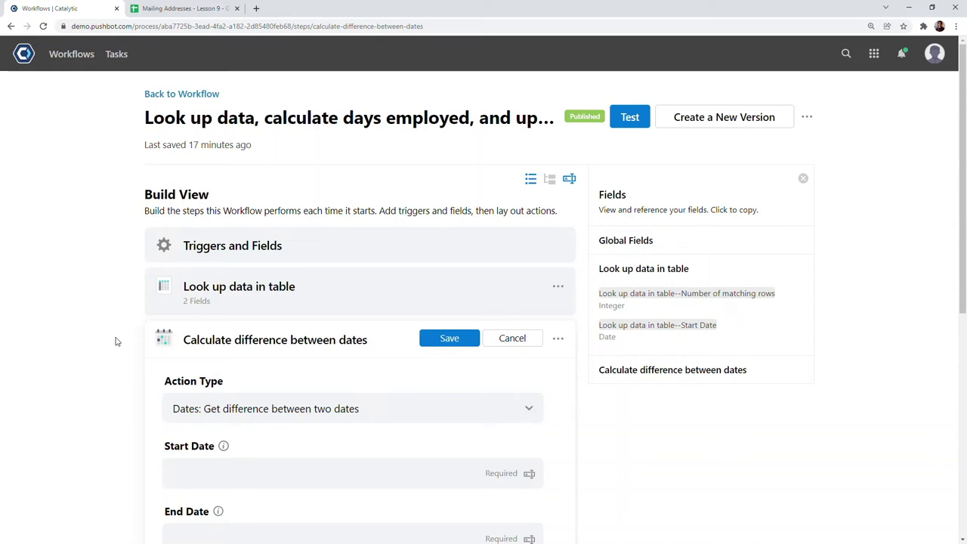
scroll(143, 371, "down", 2)
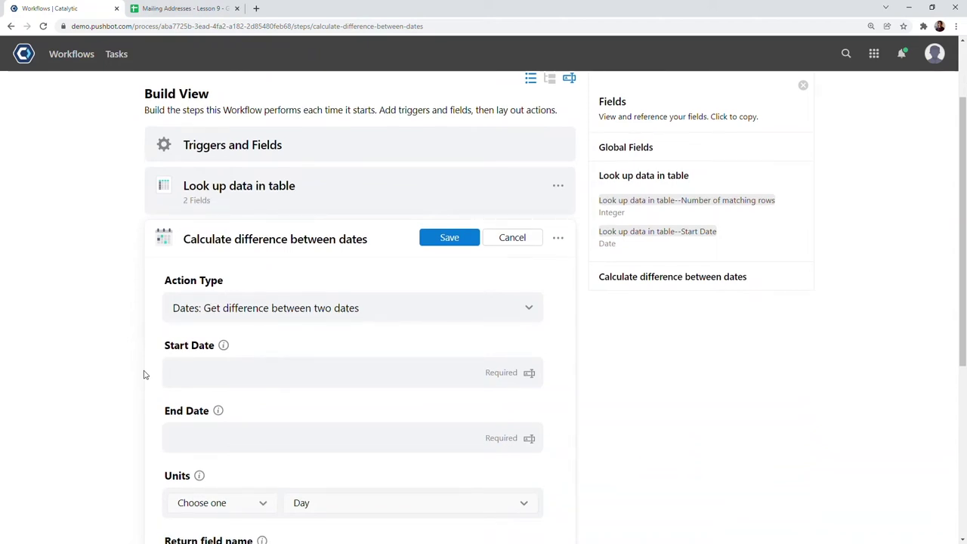
left_click(669, 235)
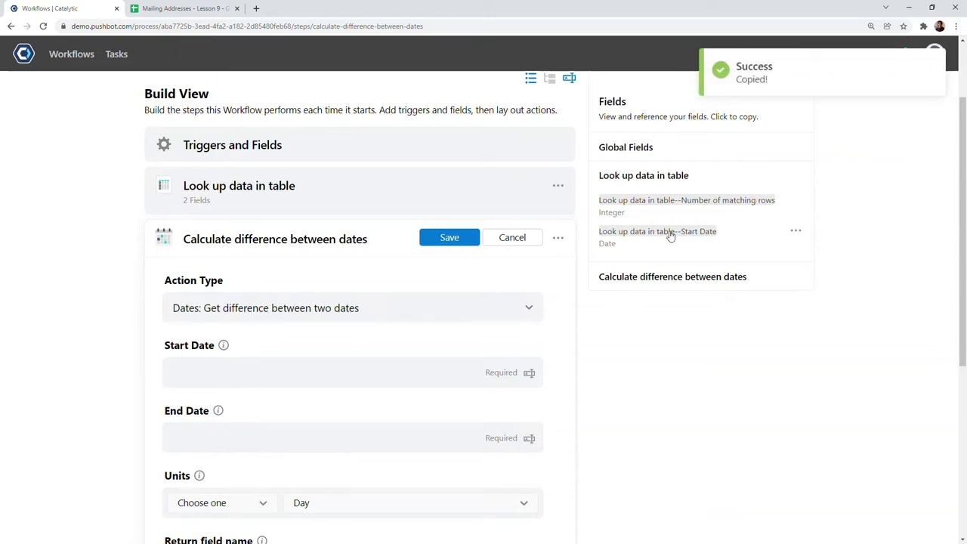
left_click(286, 370)
key("ctrl+v")
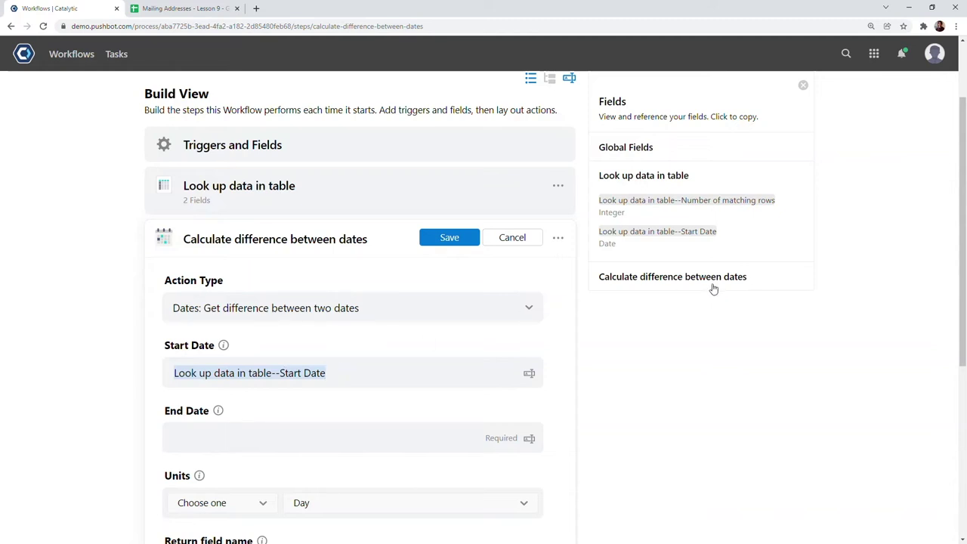
- Set the step's End Date to the global Run Start Date field
left_click(656, 176)
left_click(648, 151)
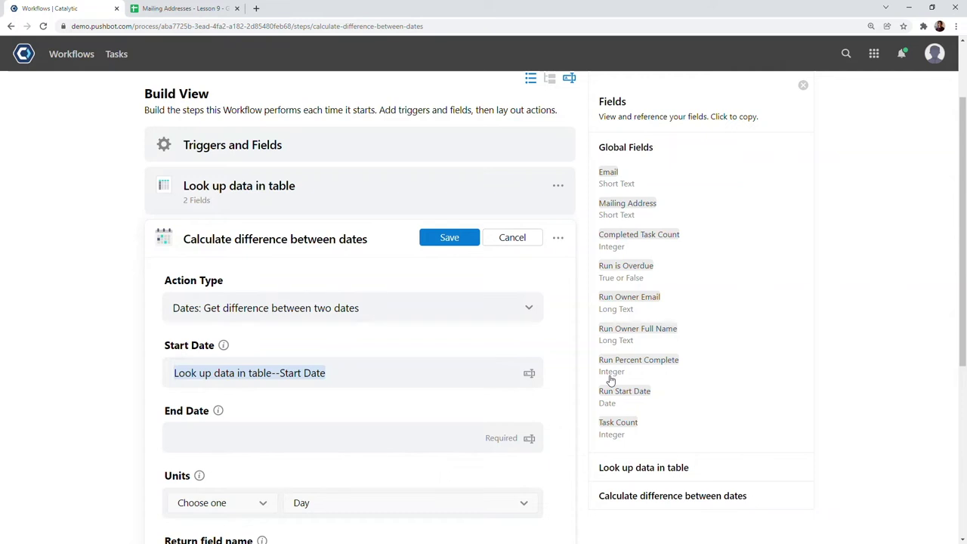
left_click(637, 392)
left_click(323, 441)
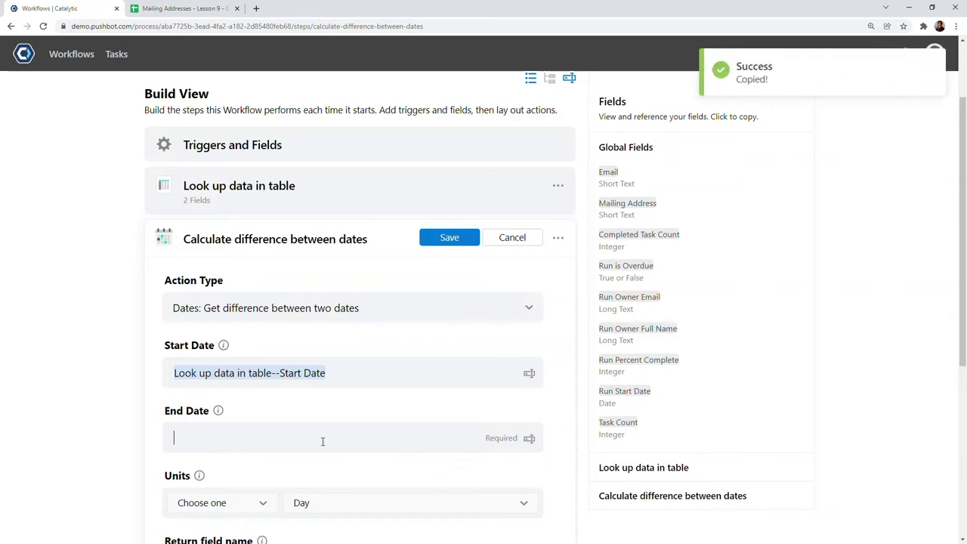
key("ctrl+v")
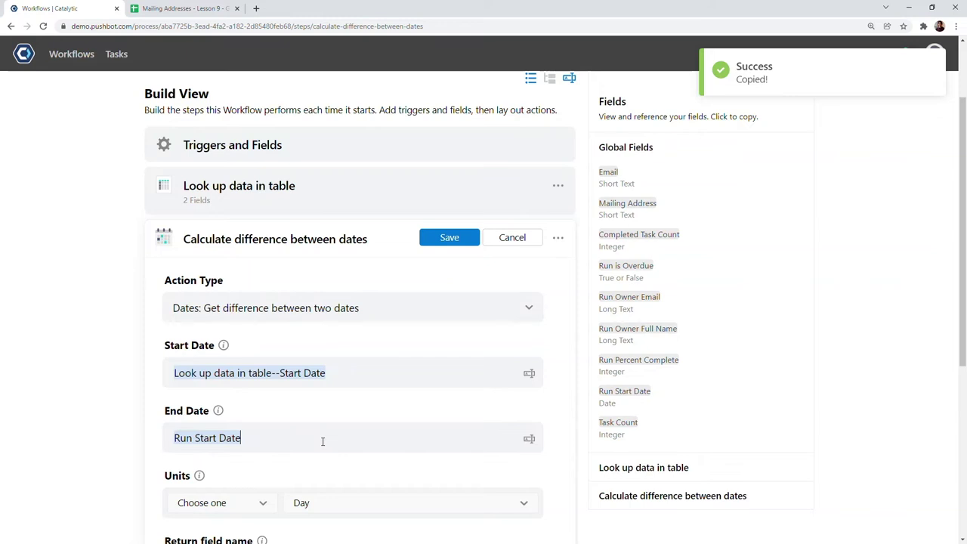
- Keep Day as the unit, name the return field 'Date differenc', and save the step
scroll(306, 375, "down", 2)
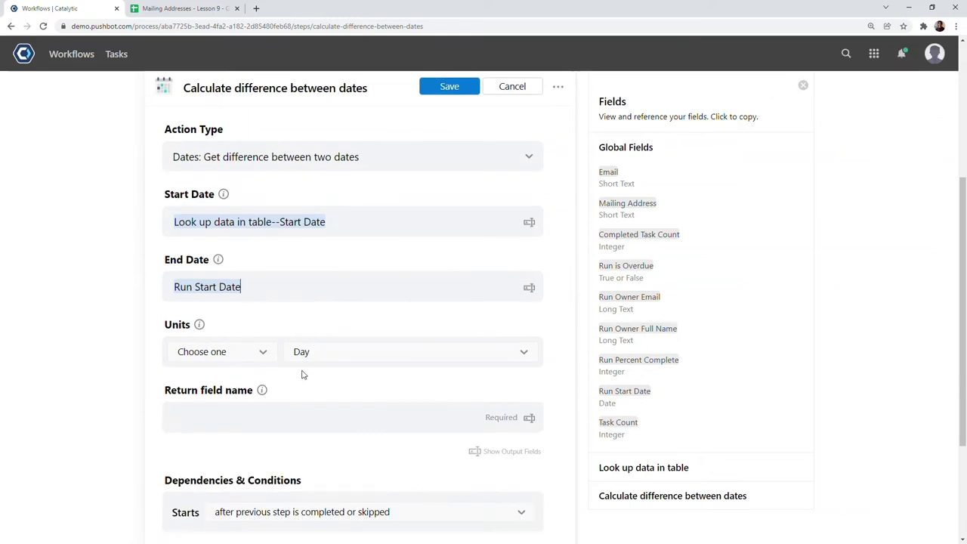
left_click(319, 357)
left_click(316, 315)
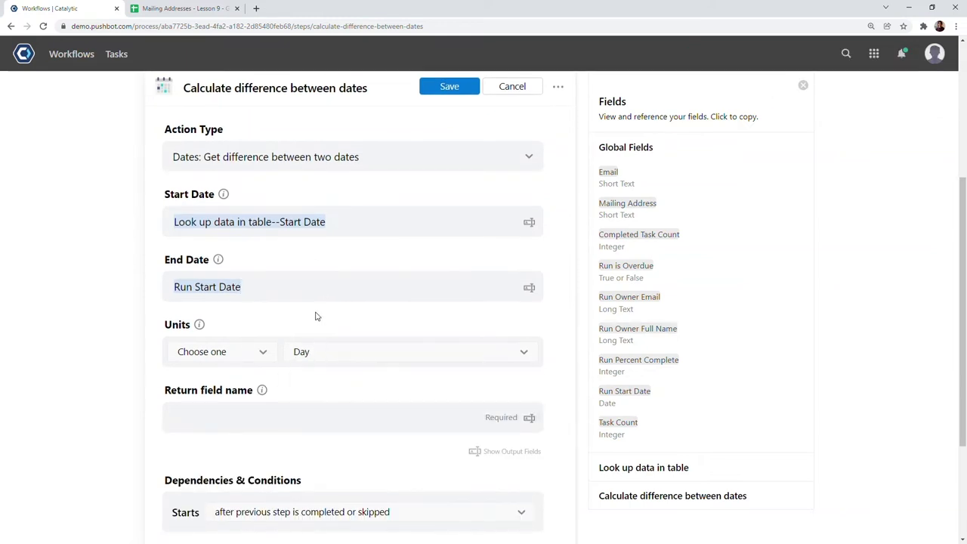
left_click(286, 421)
type("Date difference")
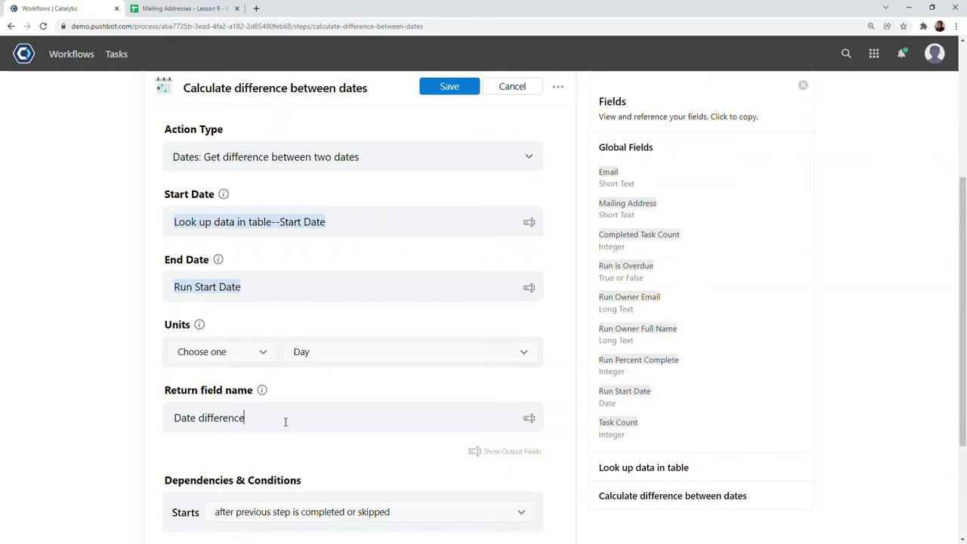
left_click(452, 90)
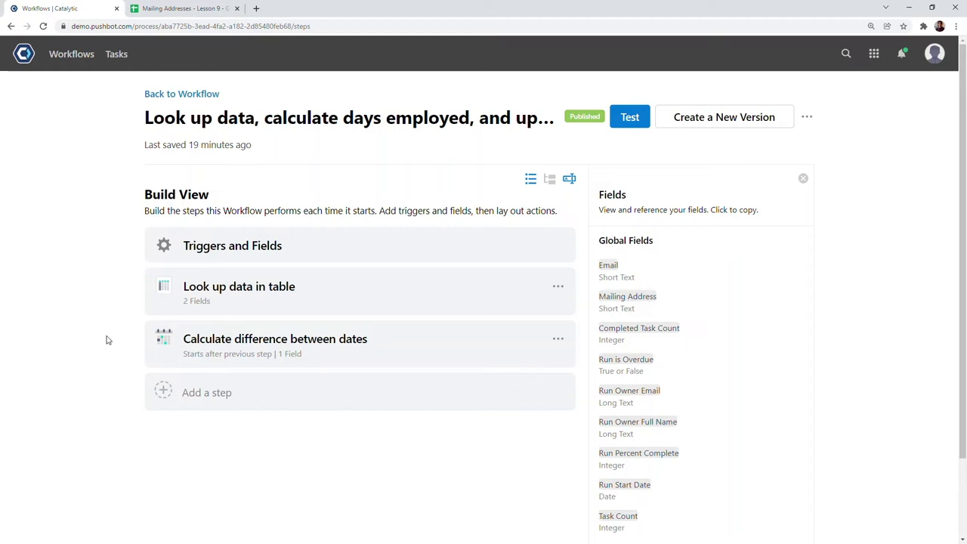
- Add an 'Update a row in table' step targeting the Mailing Addresses - Lesson 9 table
left_click(257, 393)
type("Update a row in table")
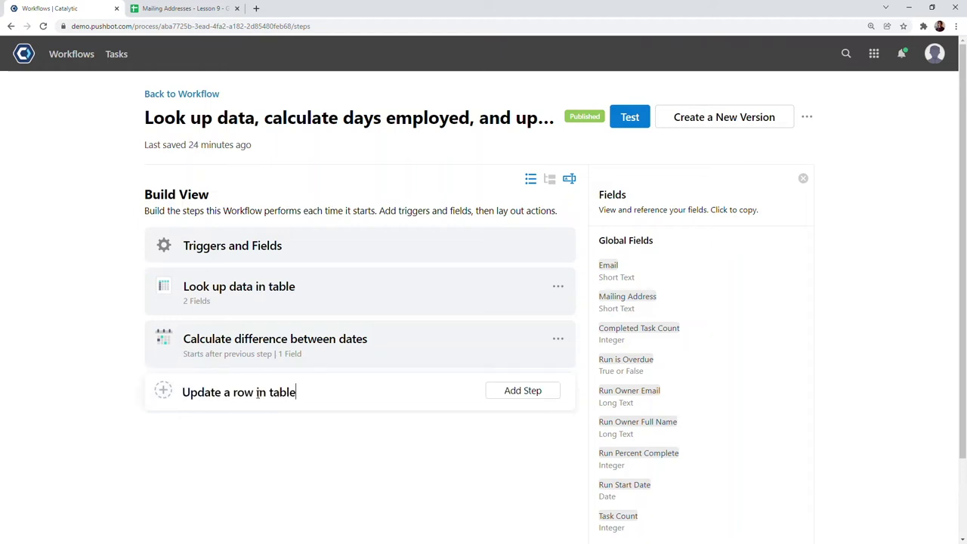
key("Return")
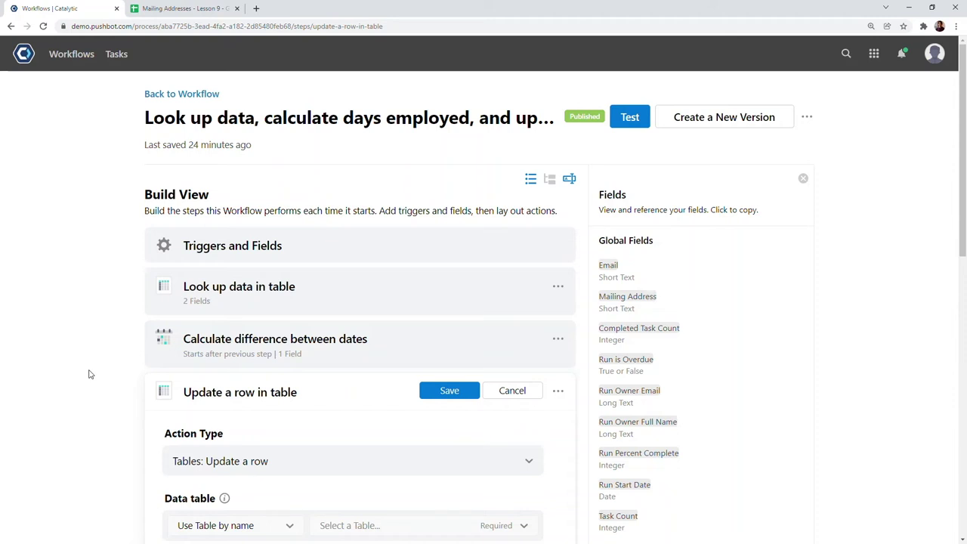
scroll(89, 374, "down", 2)
scroll(89, 376, "down", 1)
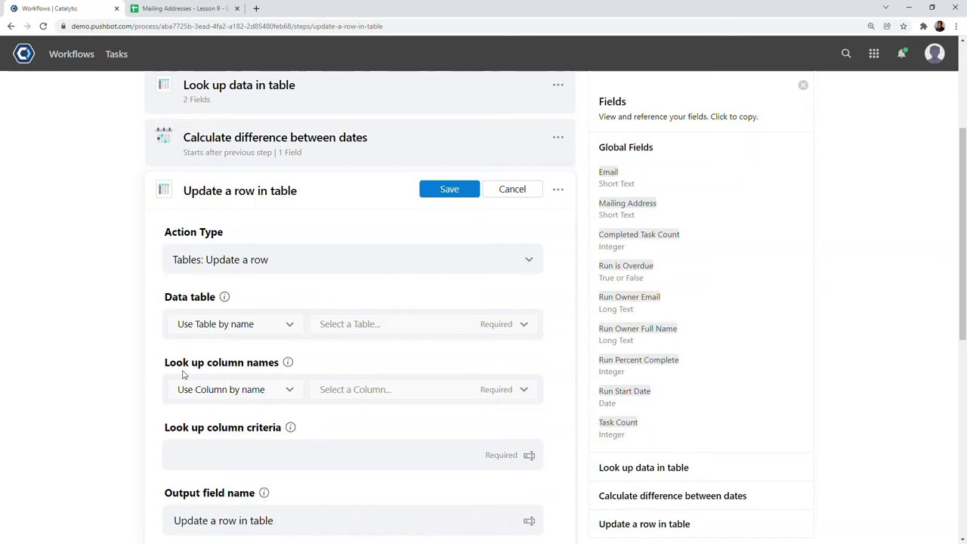
left_click(410, 323)
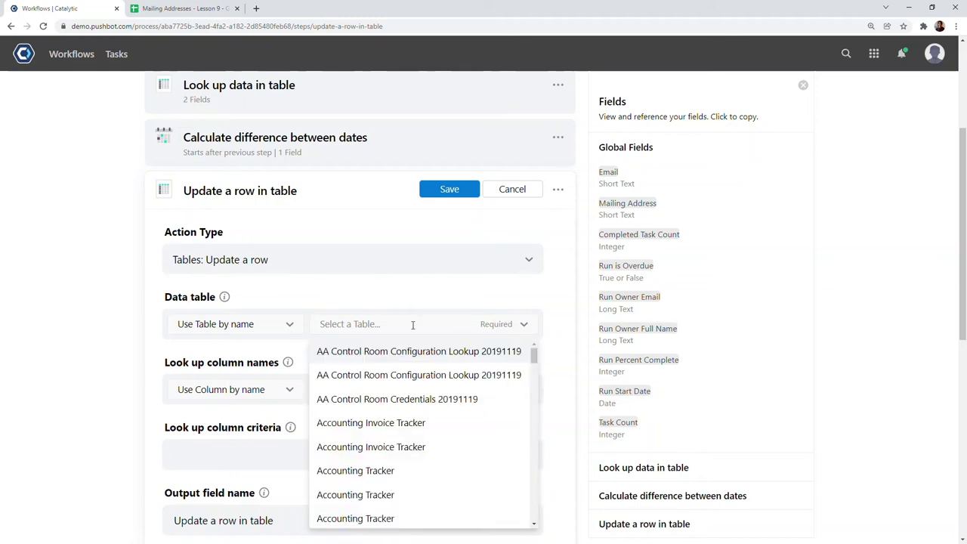
type("mailing")
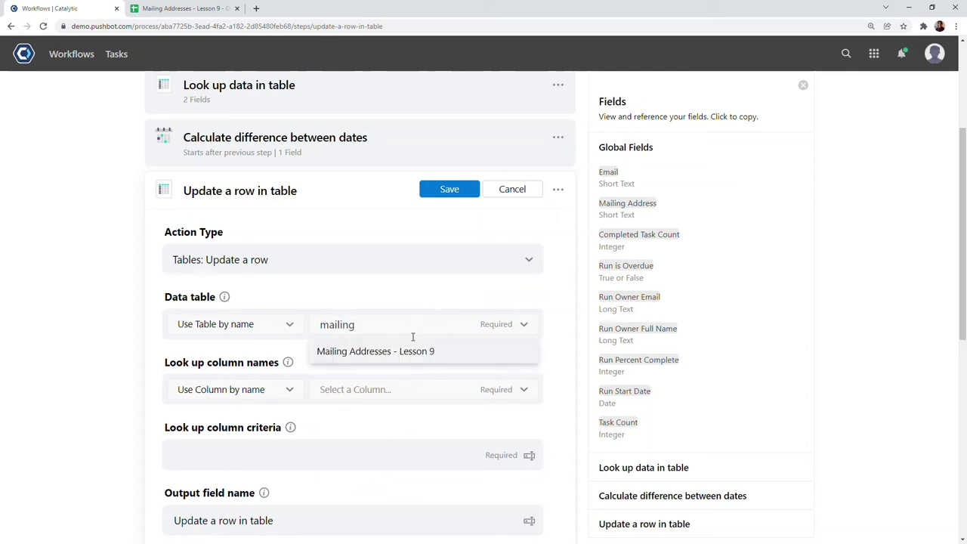
left_click(408, 352)
- Match rows on the Email column using the {{Email}} field as criteria
left_click(384, 386)
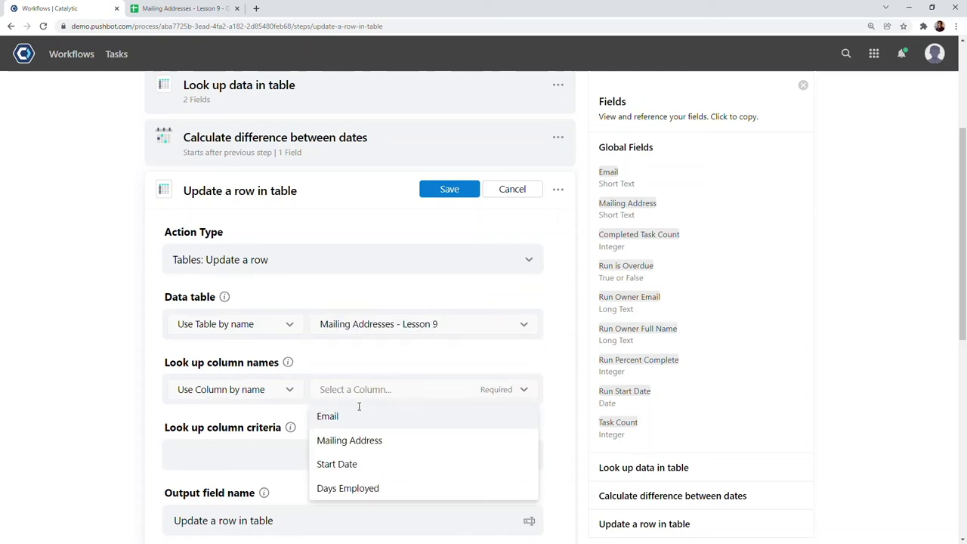
left_click(348, 417)
left_click(132, 405)
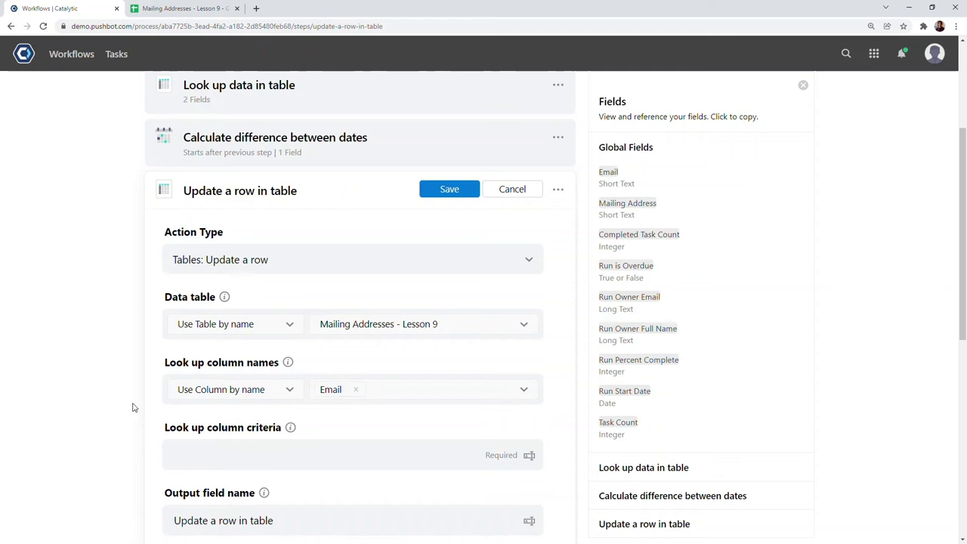
scroll(131, 406, "down", 1)
left_click(343, 405)
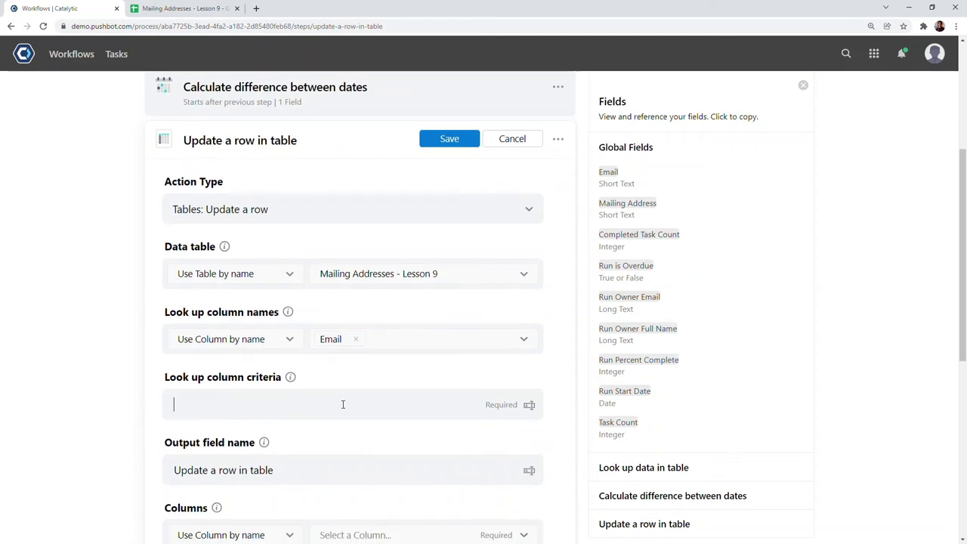
type("{{email")
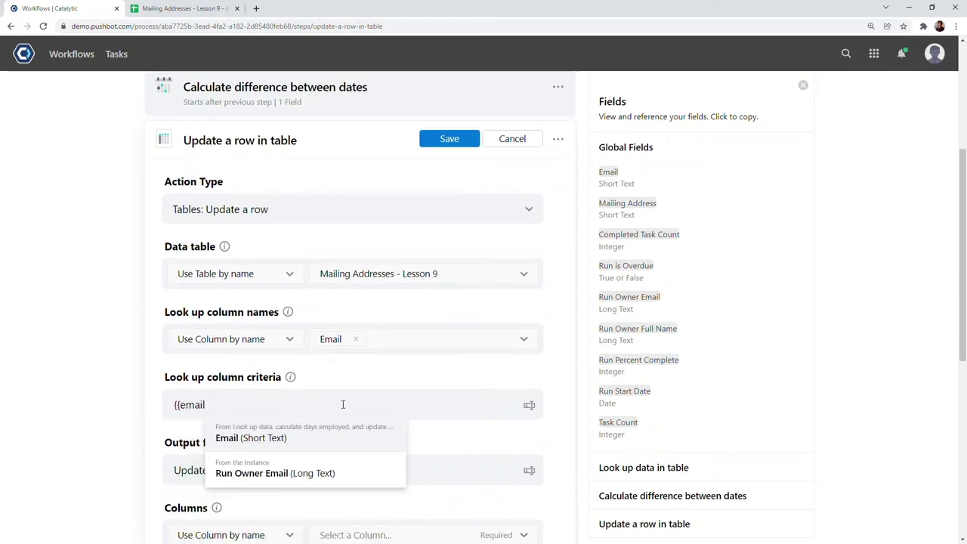
left_click(300, 441)
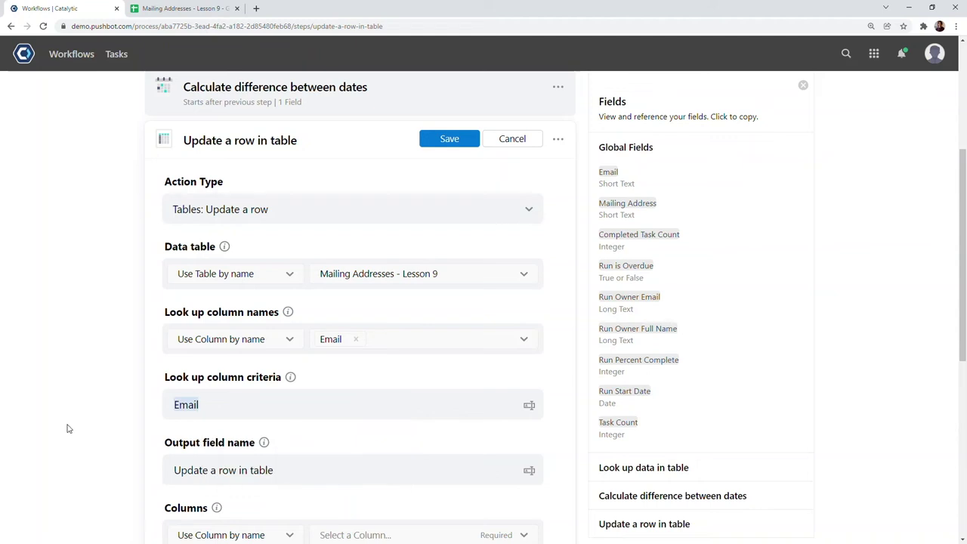
- Choose Mailing Address and Days Employed as the columns to update
scroll(77, 403, "down", 2)
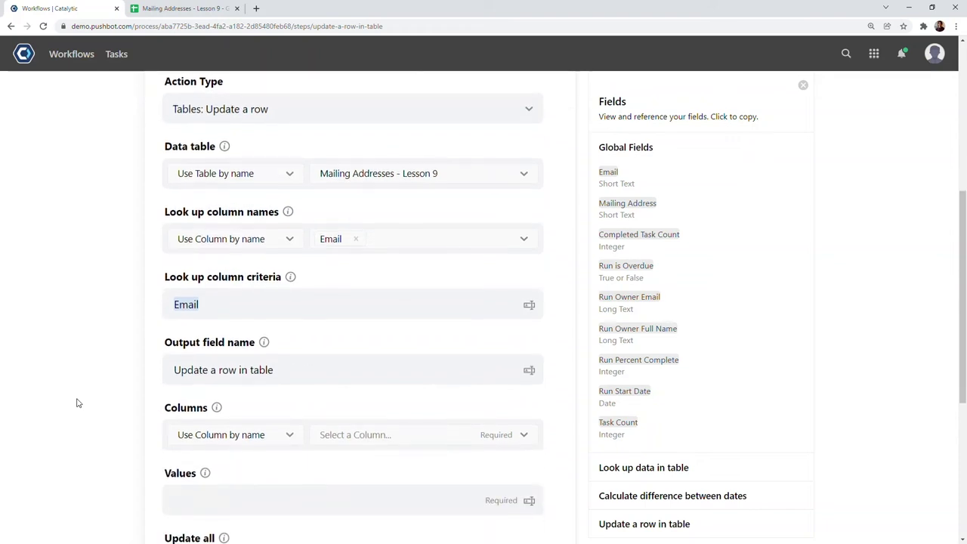
scroll(76, 402, "down", 1)
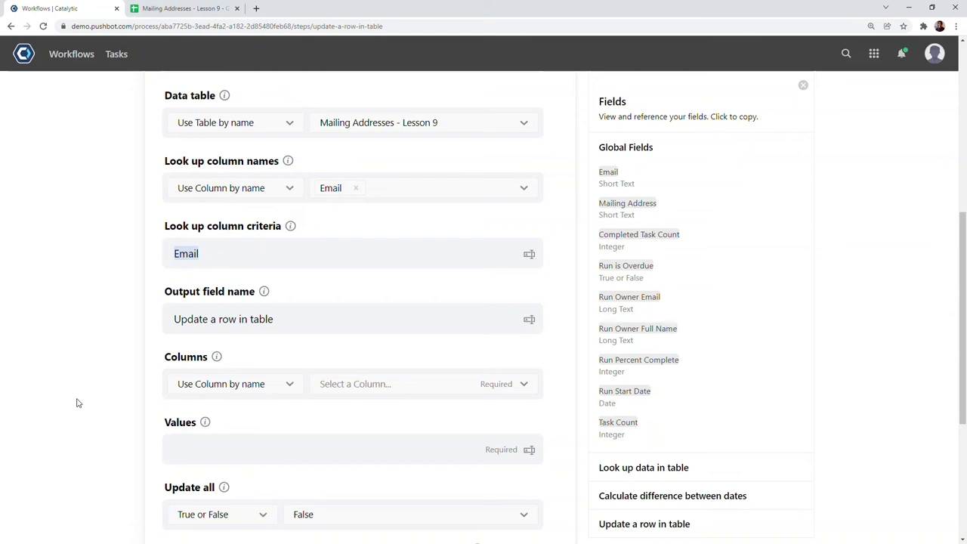
left_click(372, 385)
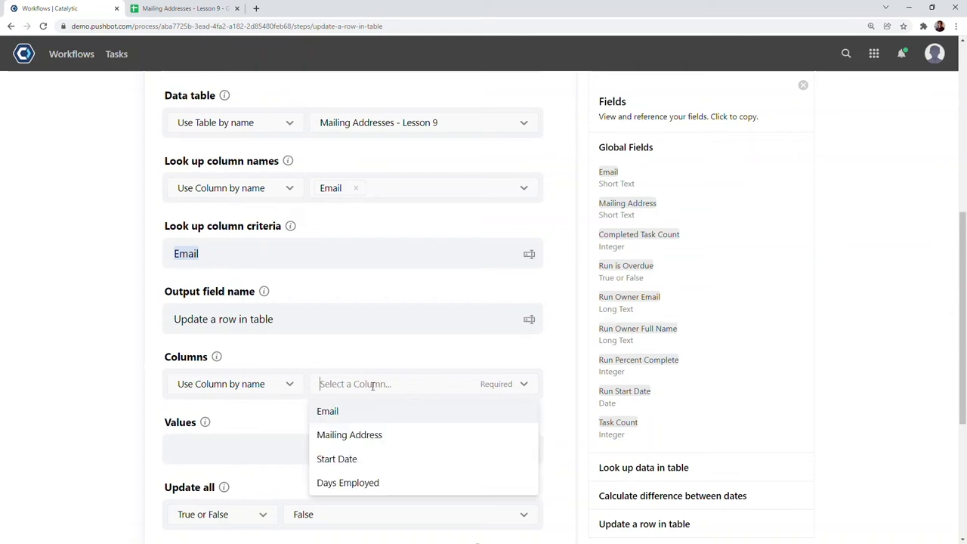
left_click(370, 435)
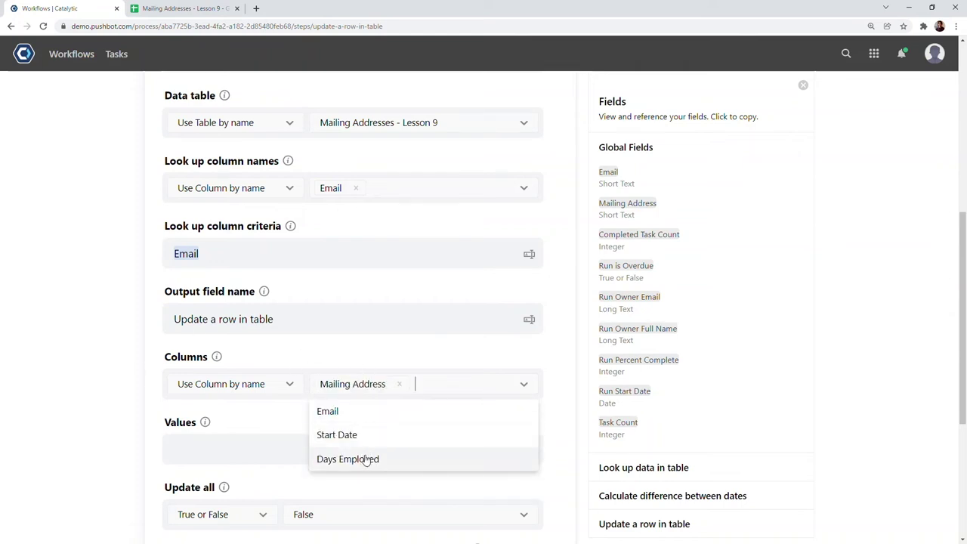
left_click(367, 459)
left_click(129, 419)
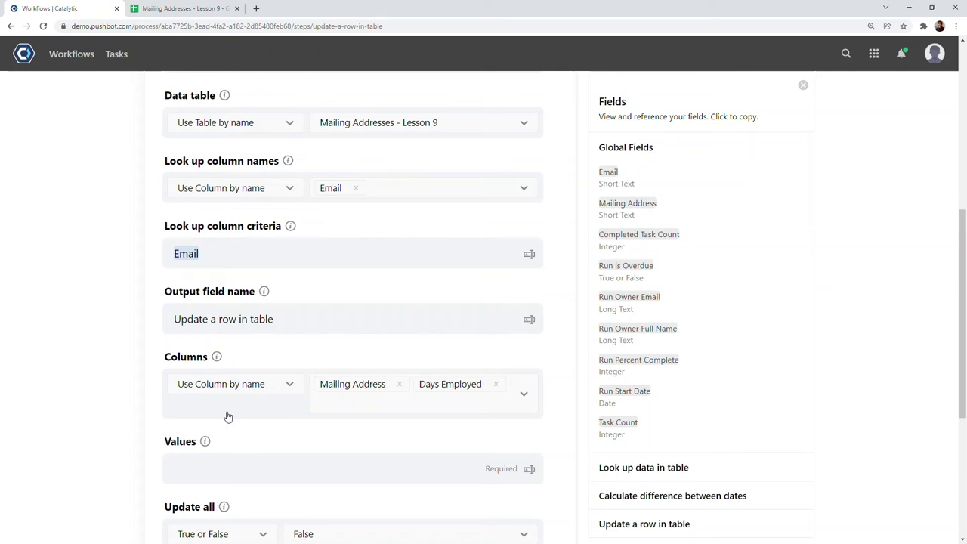
mouse_move(206, 443)
- Start the Values entry with the quoted Mailing Address field reference followed by a comma
left_click(638, 219)
left_click(221, 480)
type("\"")
key("ctrl+v")
type("\",")
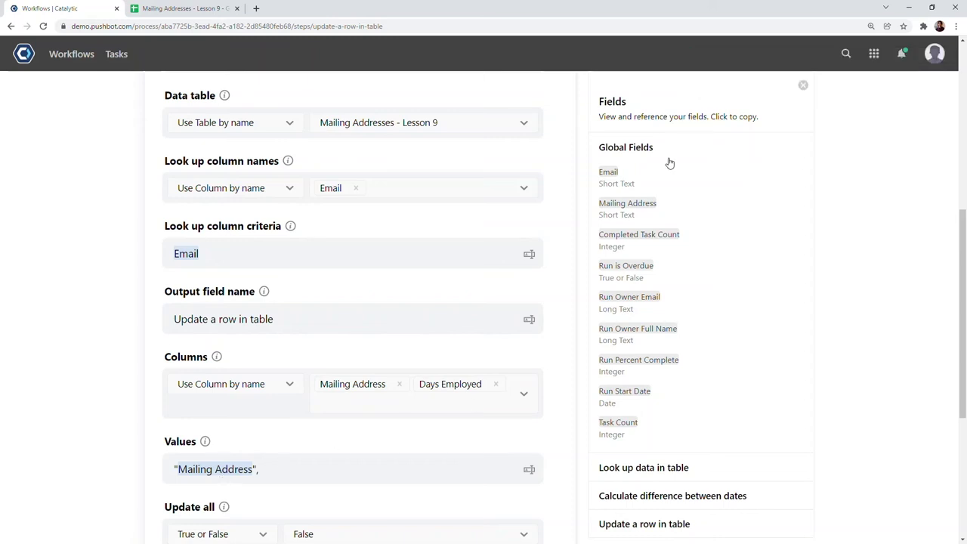
- Append the date-difference step's Date difference reference to Values and save the row update
left_click(649, 148)
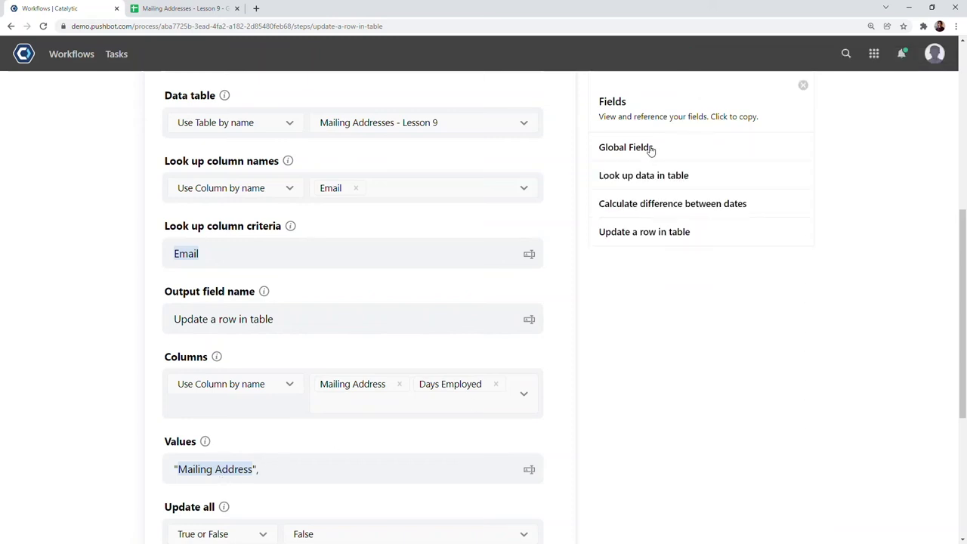
left_click(626, 206)
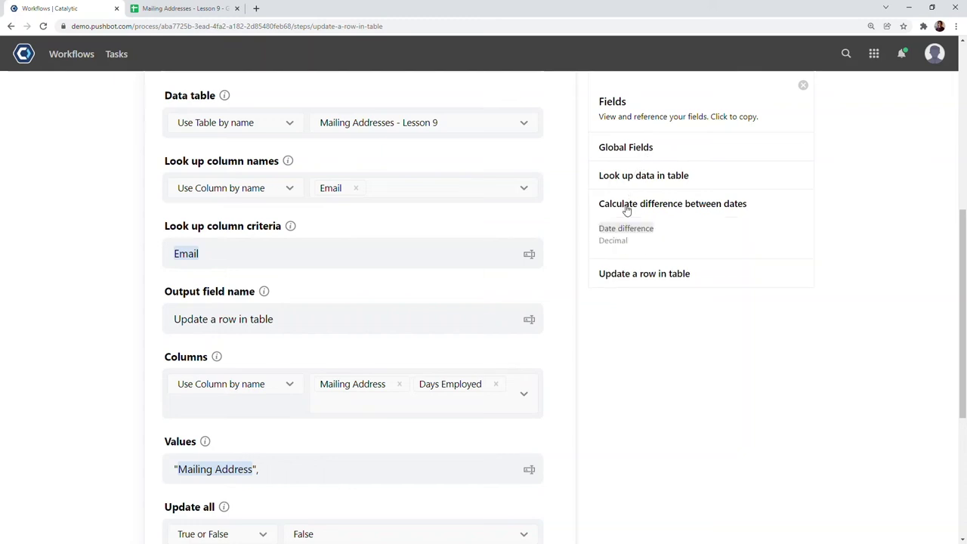
left_click(625, 231)
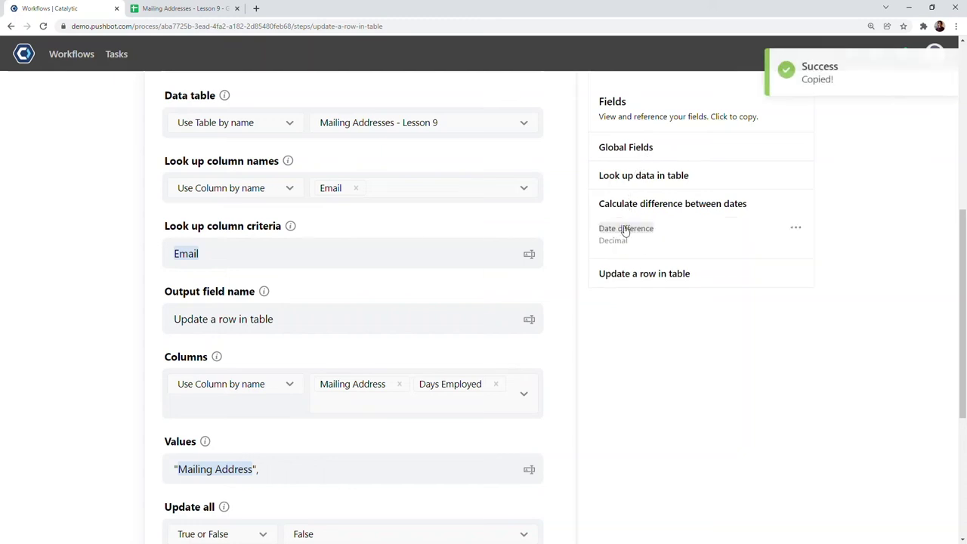
left_click(358, 466)
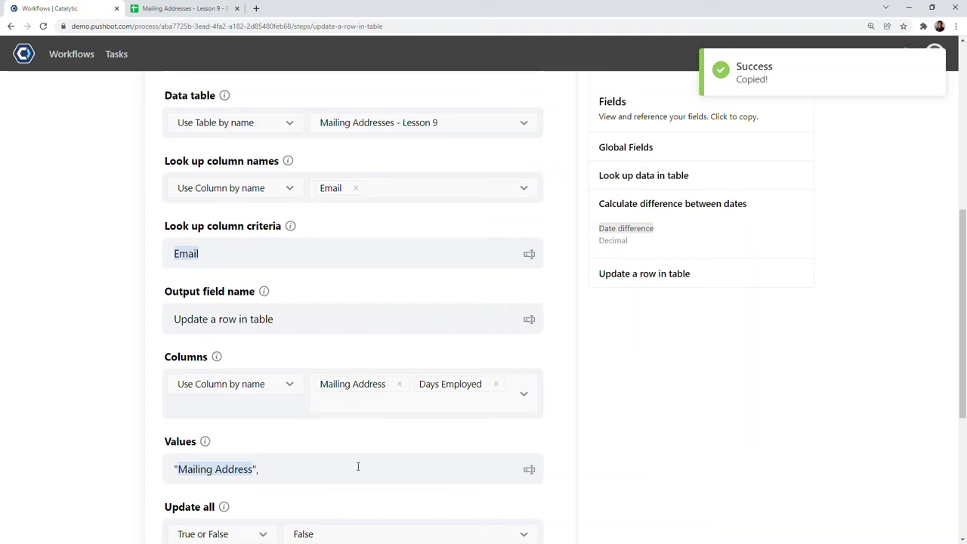
key("ctrl+v")
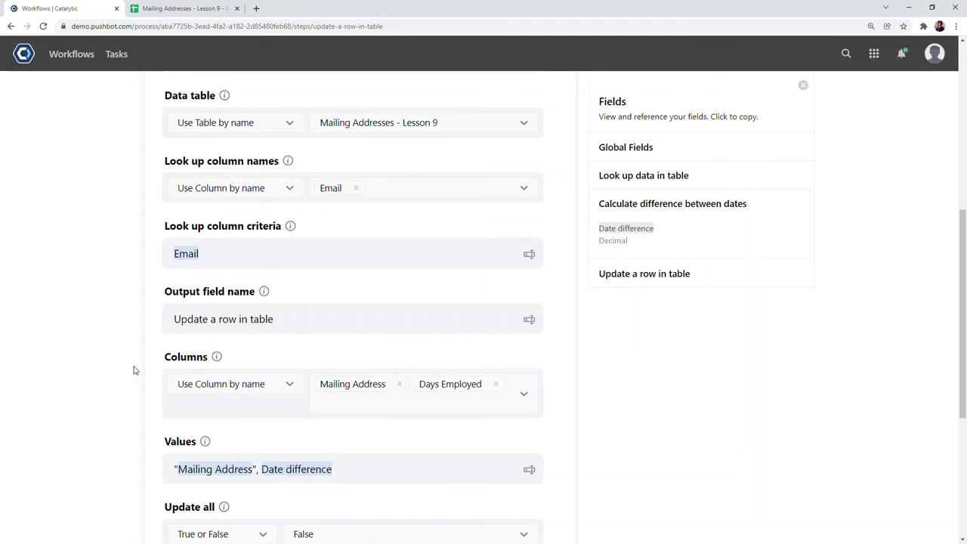
scroll(133, 370, "down", 1)
scroll(133, 371, "down", 3)
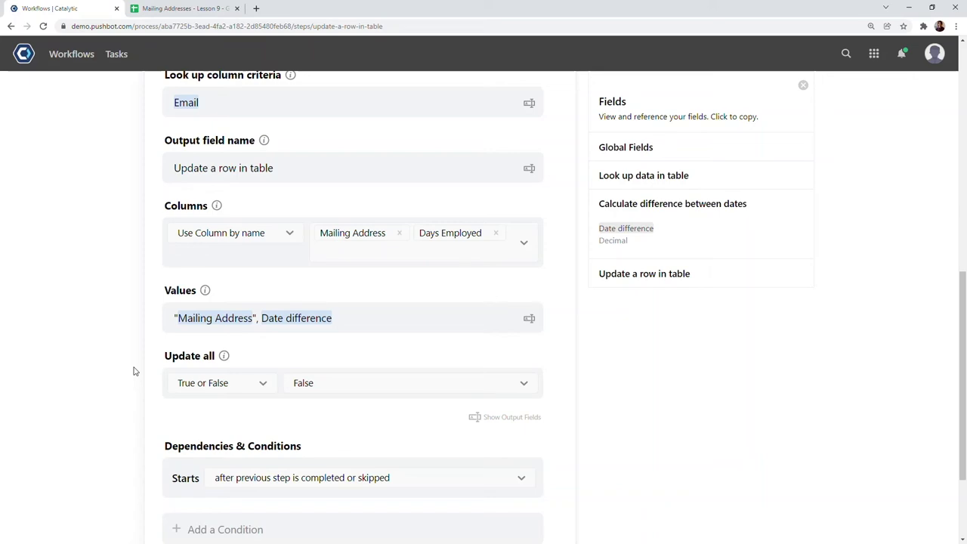
scroll(135, 371, "down", 1)
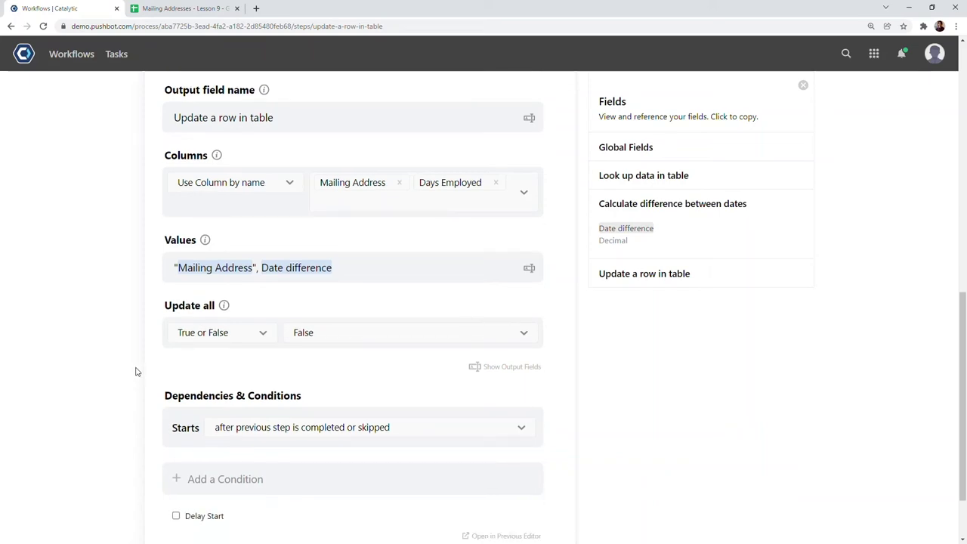
scroll(135, 371, "up", 6)
left_click(447, 291)
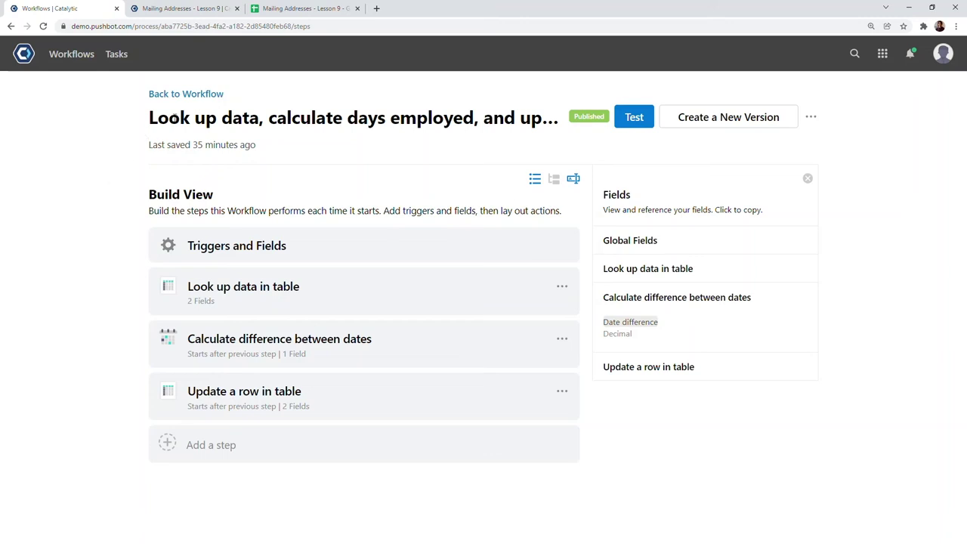
- Start a workflow instance with the employee's email and a pasted mailing address
left_click(189, 94)
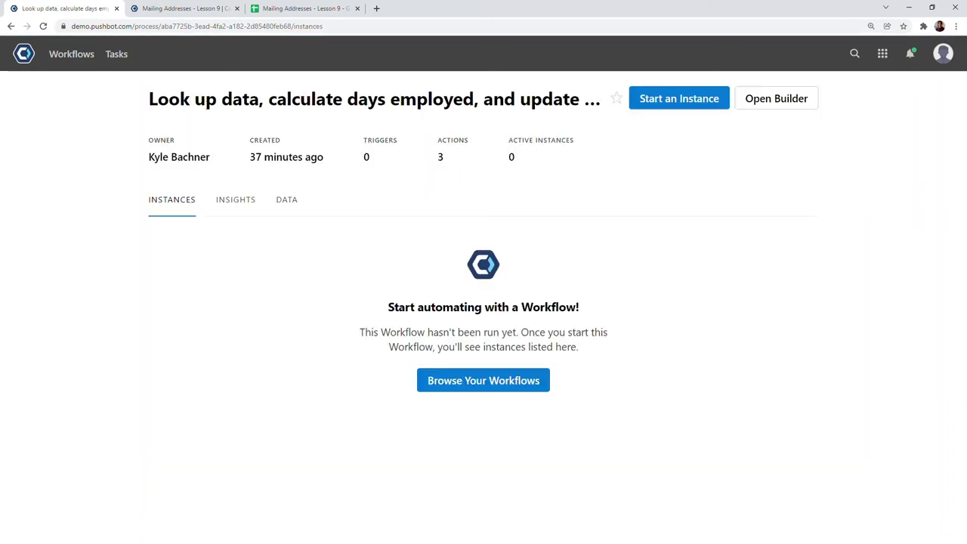
left_click(672, 98)
left_click(355, 336)
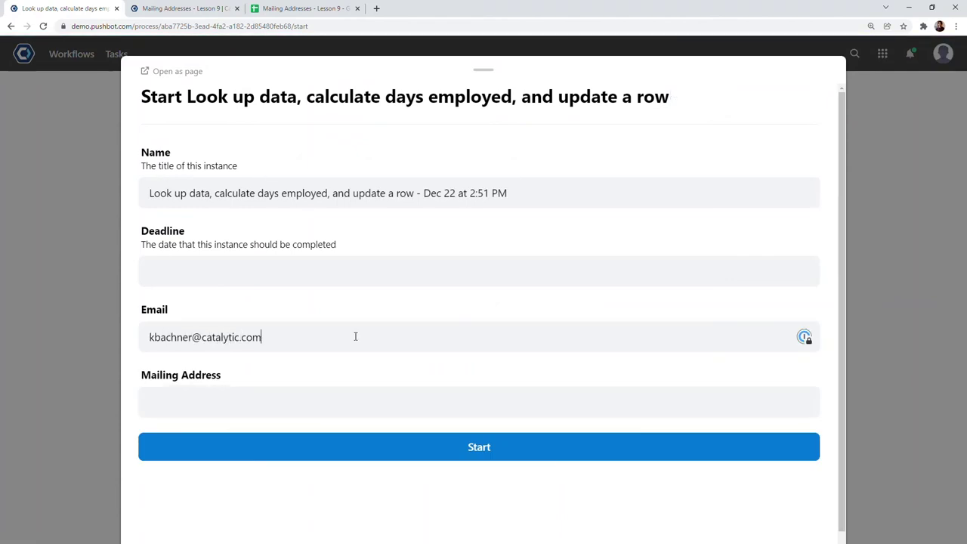
key("Tab")
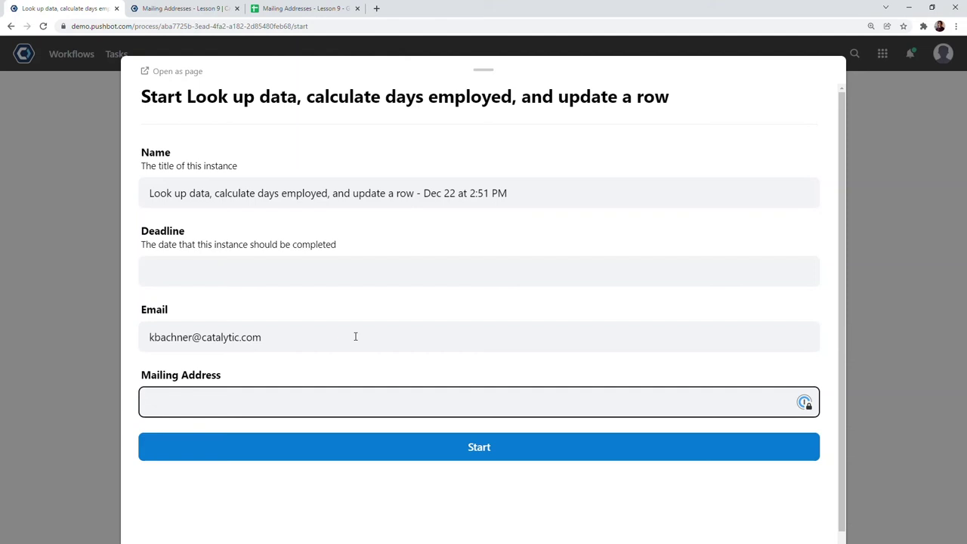
key("ctrl+v")
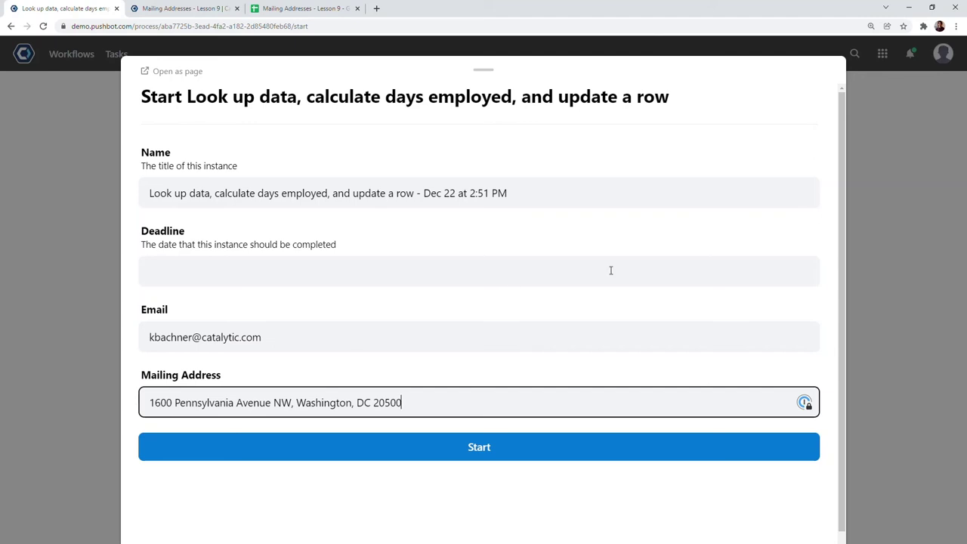
left_click(666, 445)
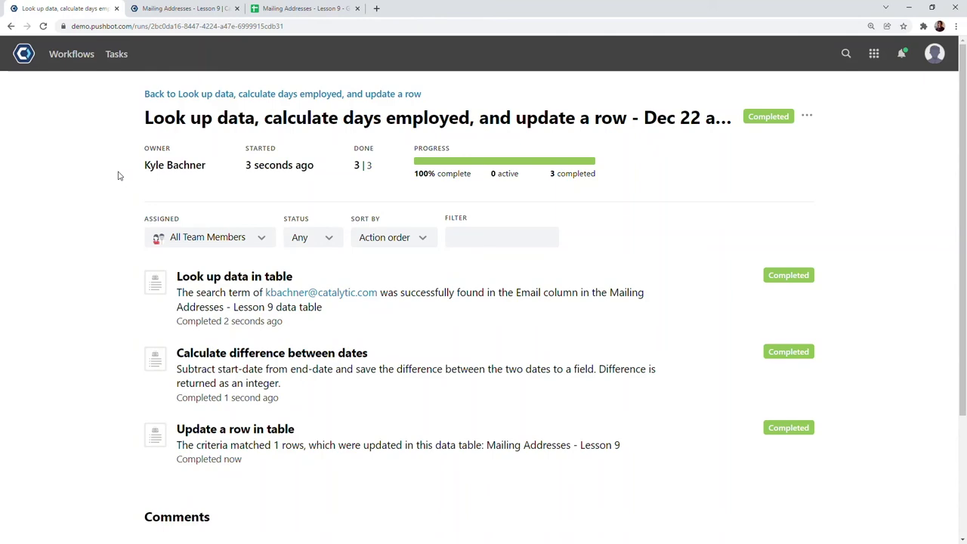
- Reload Mailing Addresses - Lesson 9 and confirm row 150 shows the new address and 172 days
left_click(230, 429)
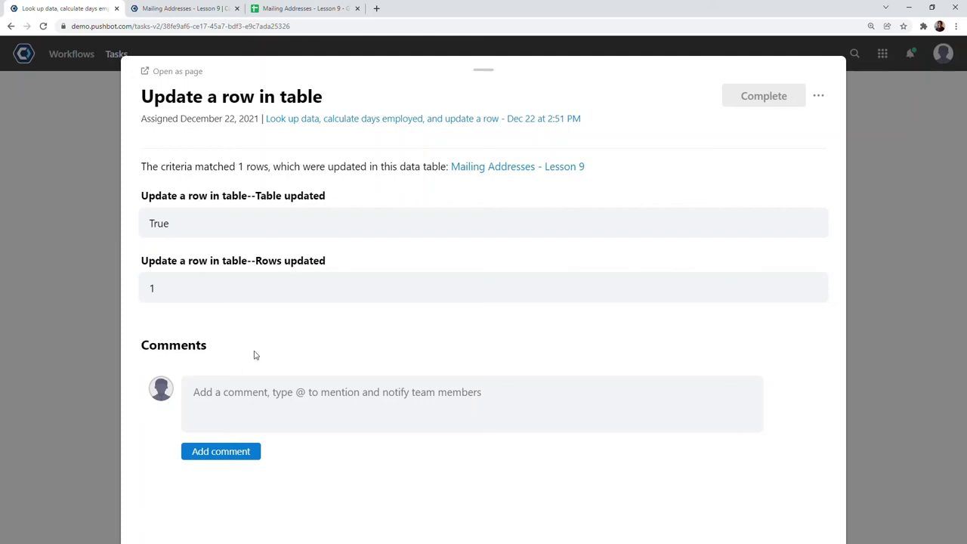
left_click(490, 72)
left_click(205, 8)
key("F5")
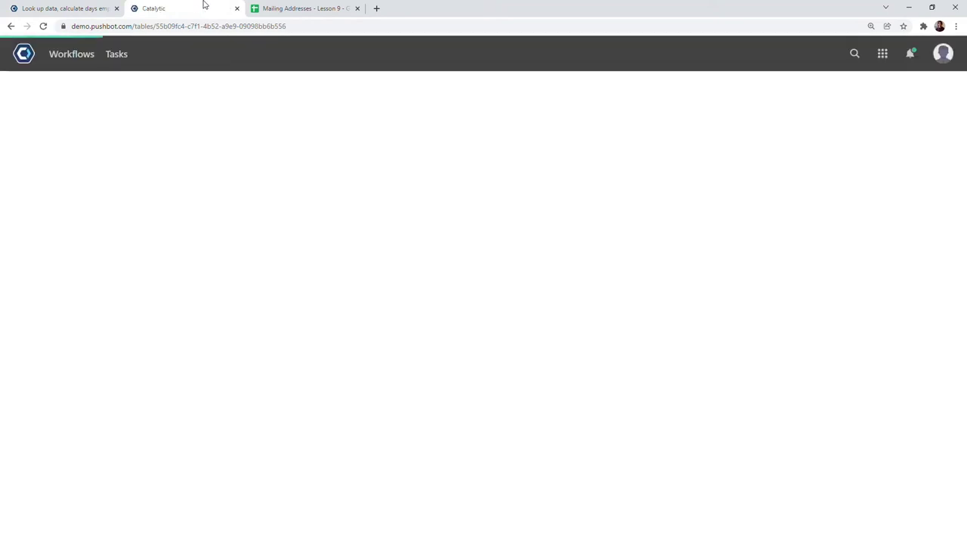
left_click_drag(938, 160, 956, 484)
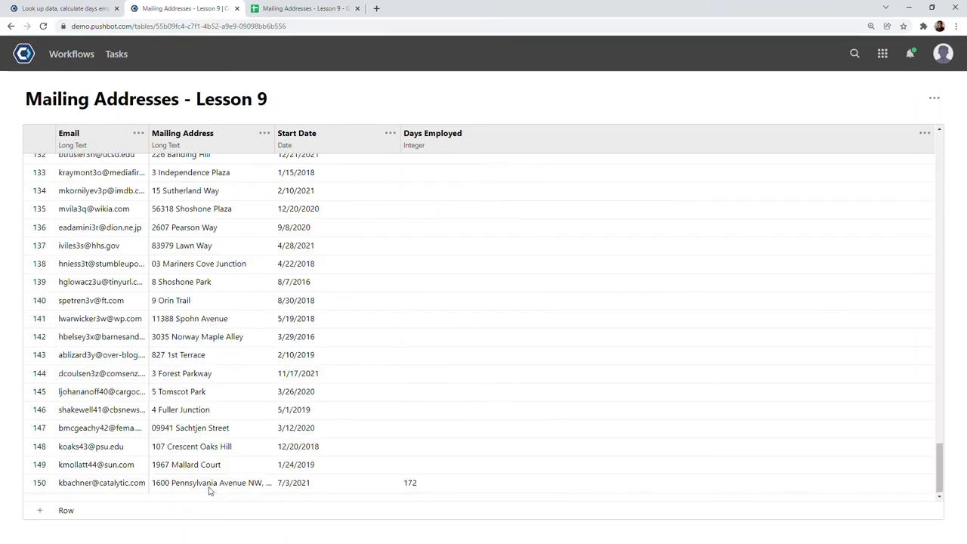
left_click(210, 487)
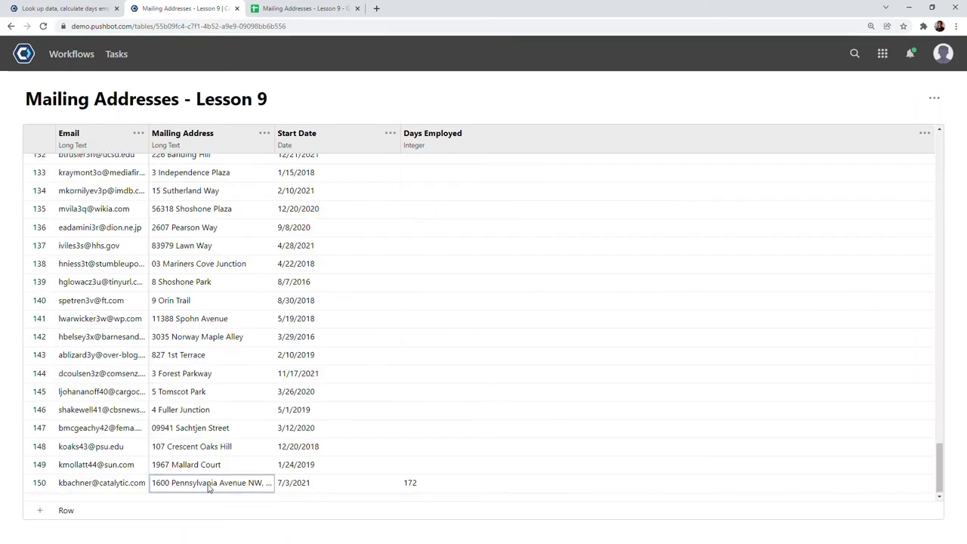
left_click(448, 485)
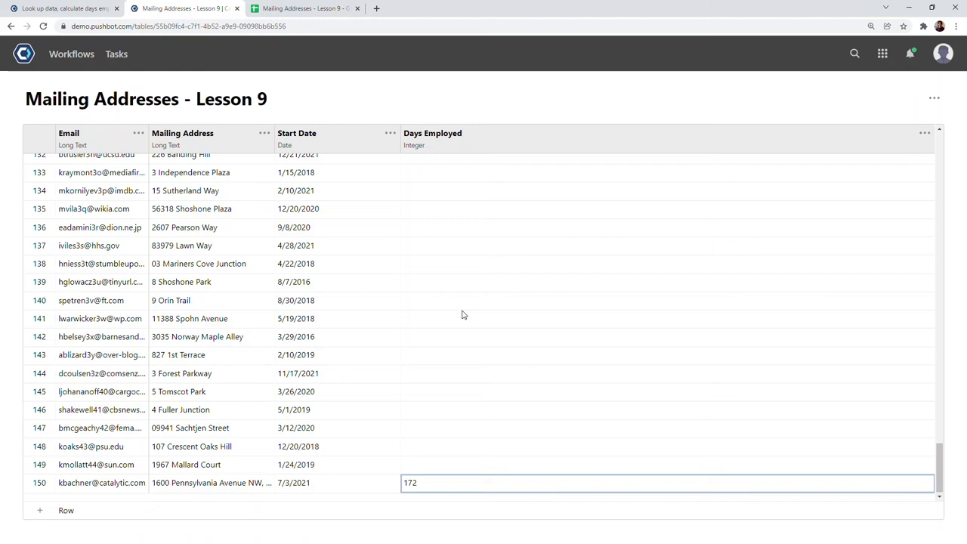
- Filter data tables for 'application', browse Application Table: Users, then return to the run
left_click(882, 54)
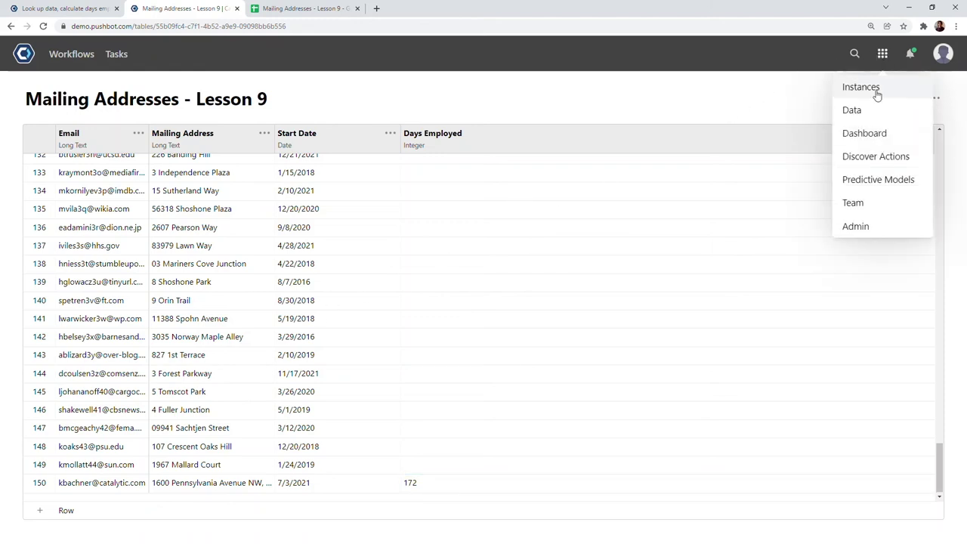
left_click(870, 111)
left_click(409, 160)
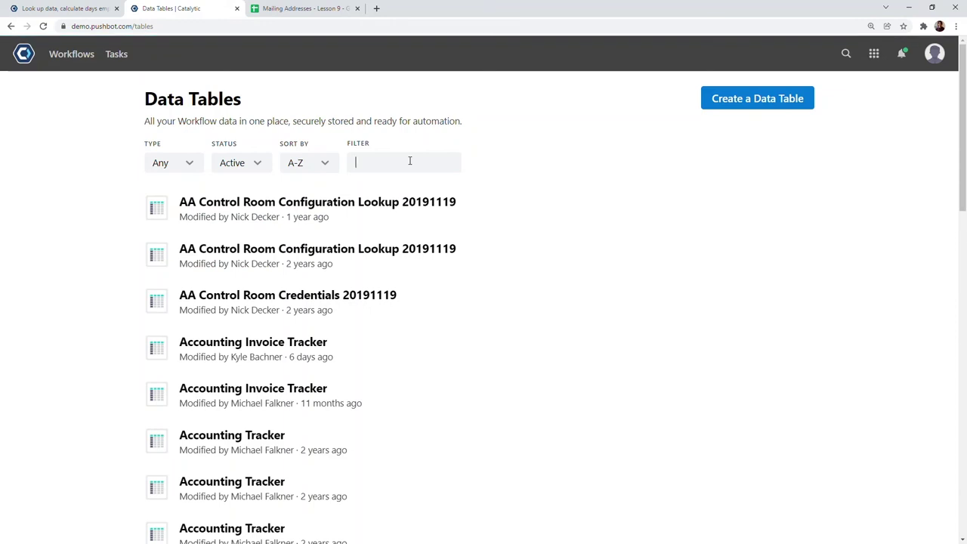
type("application")
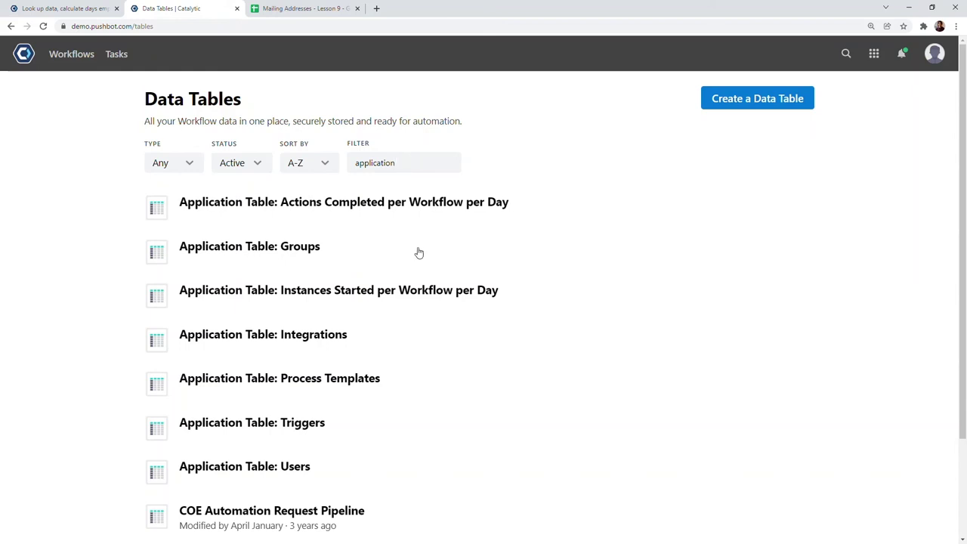
scroll(465, 296, "down", 1)
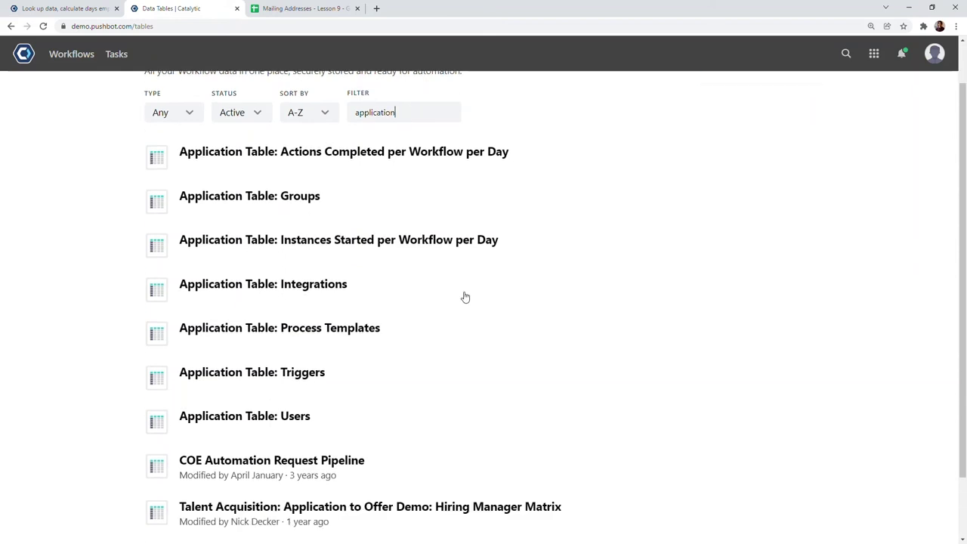
left_click(245, 425)
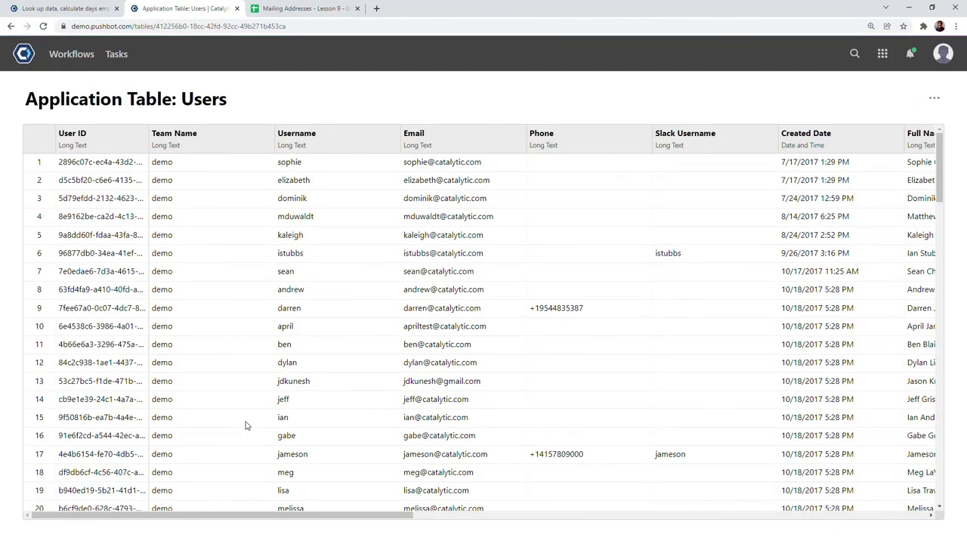
left_click(224, 307)
left_click(59, 7)
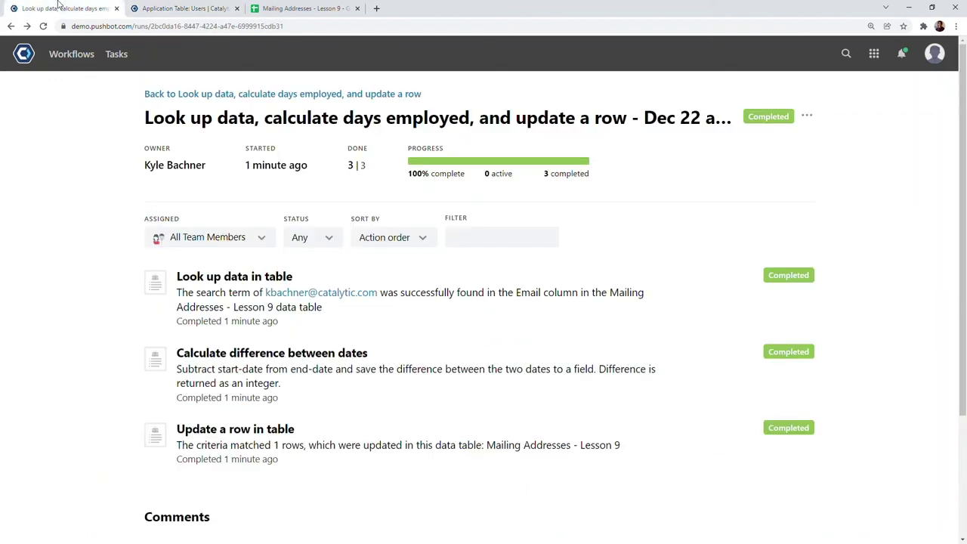
- Open the workflow's Master Data Table from its Data tab to view the completed run record
left_click(174, 95)
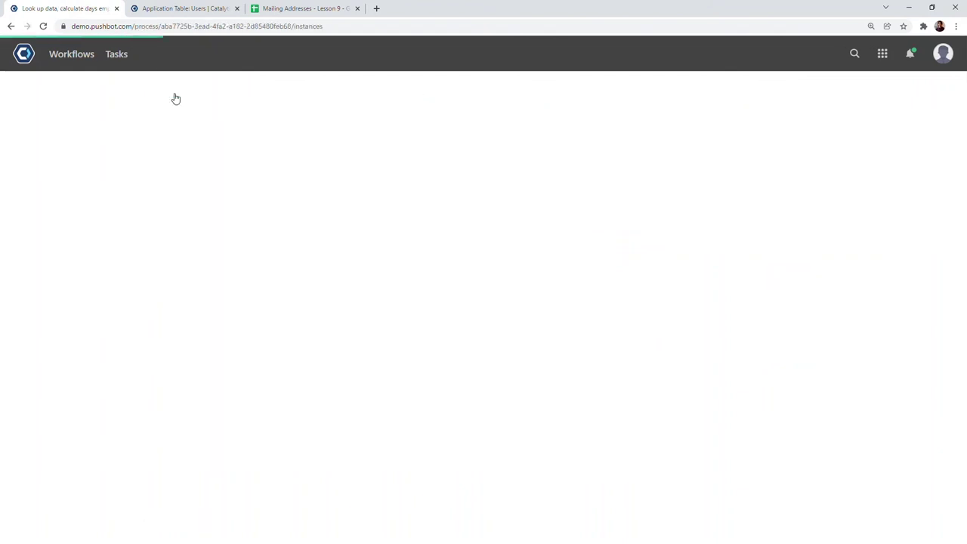
left_click(295, 202)
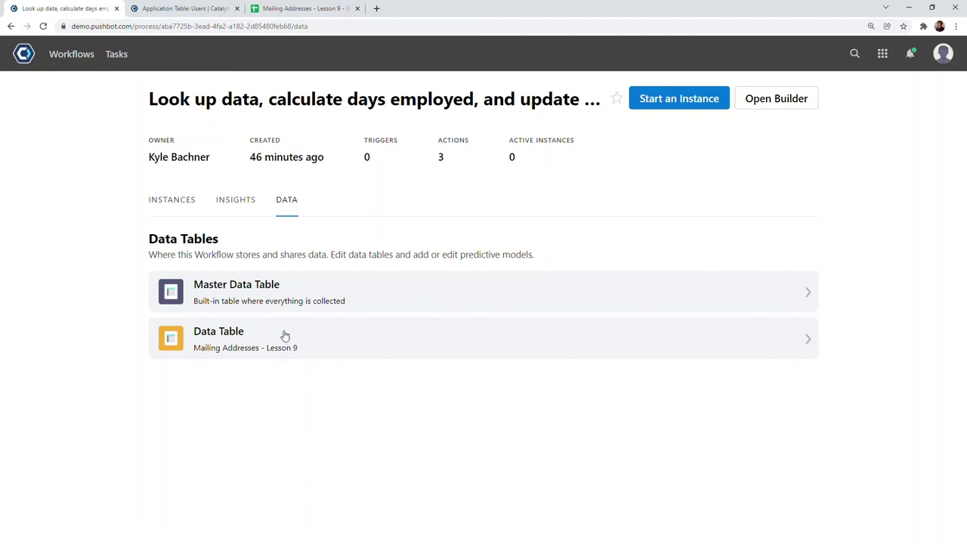
left_click(273, 302)
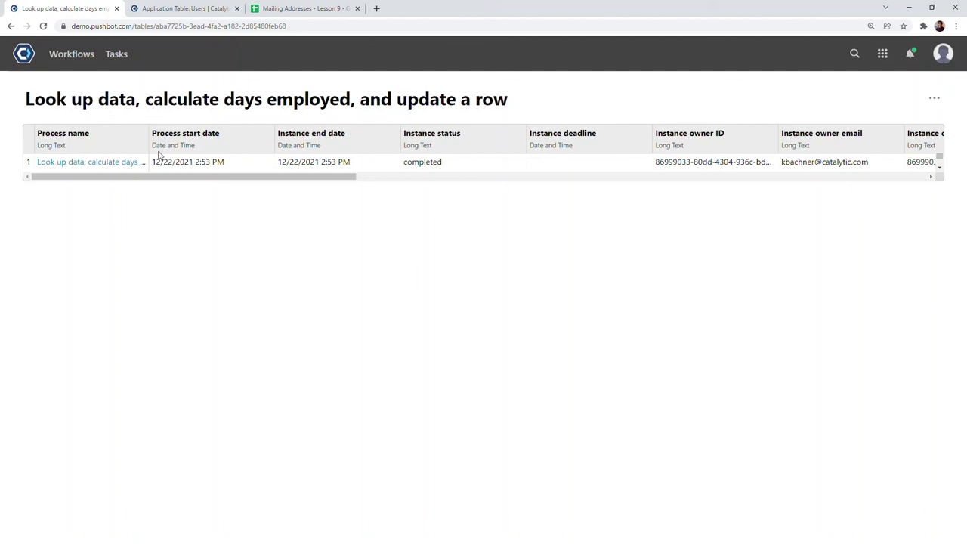
left_click_drag(155, 177, 762, 187)
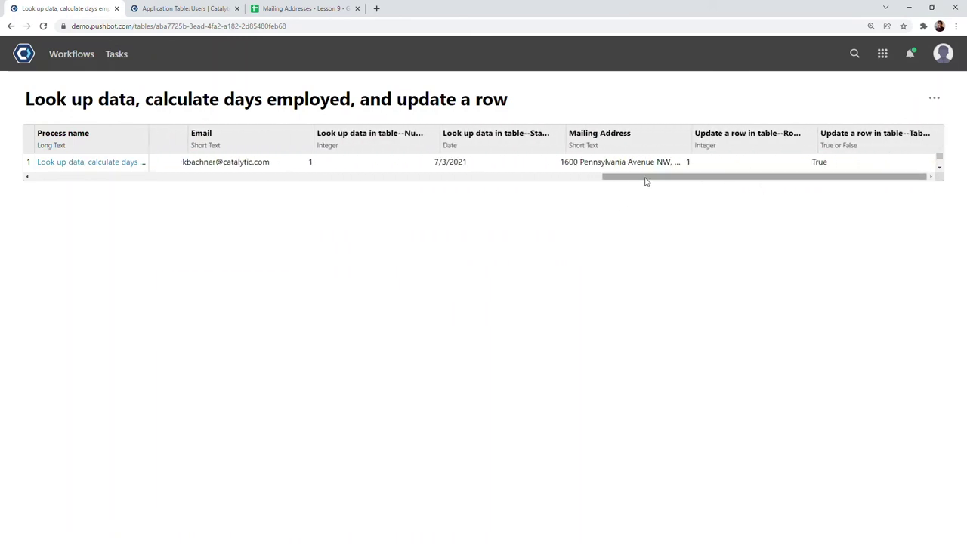
left_click_drag(645, 181, 46, 193)
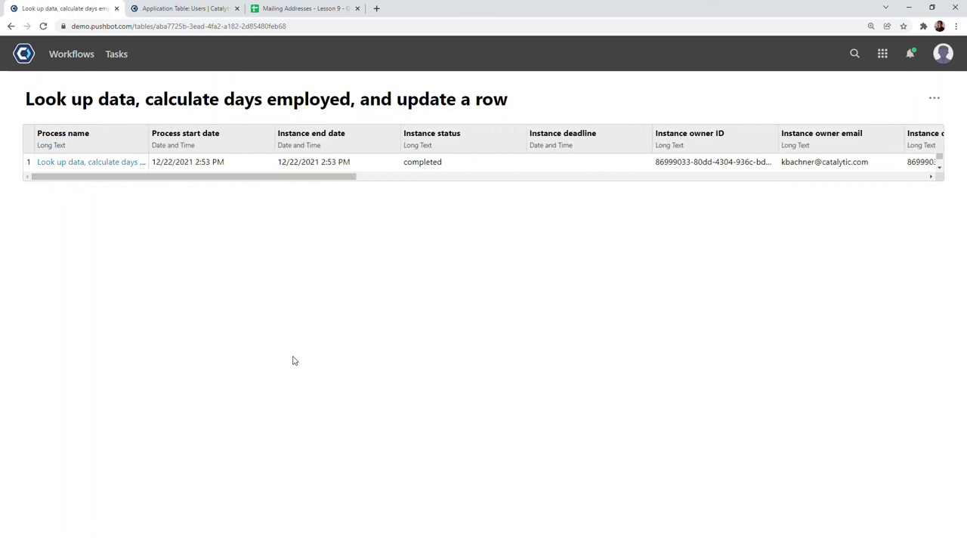